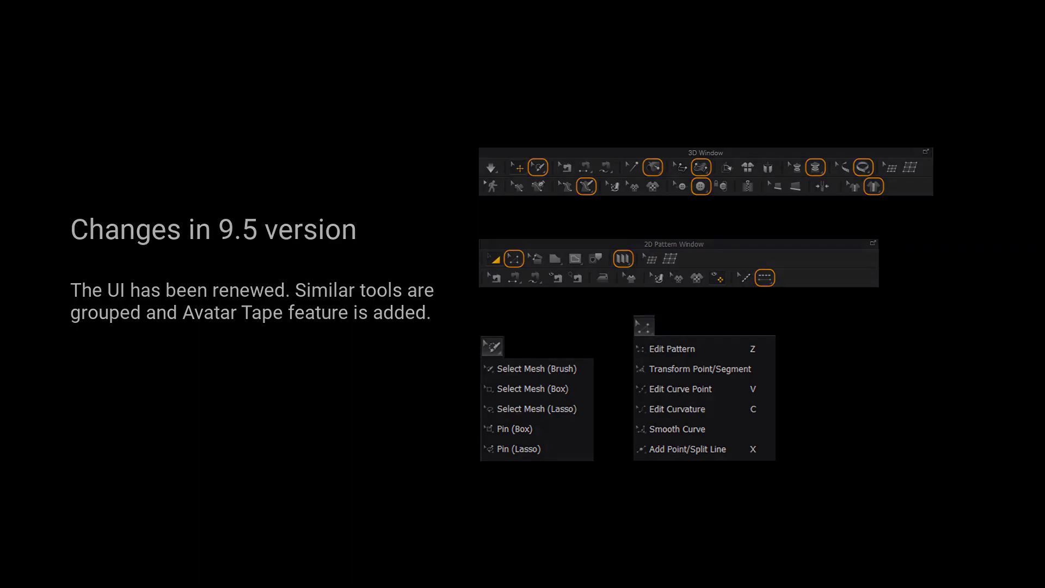
pyautogui.scroll(2, 671, 265)
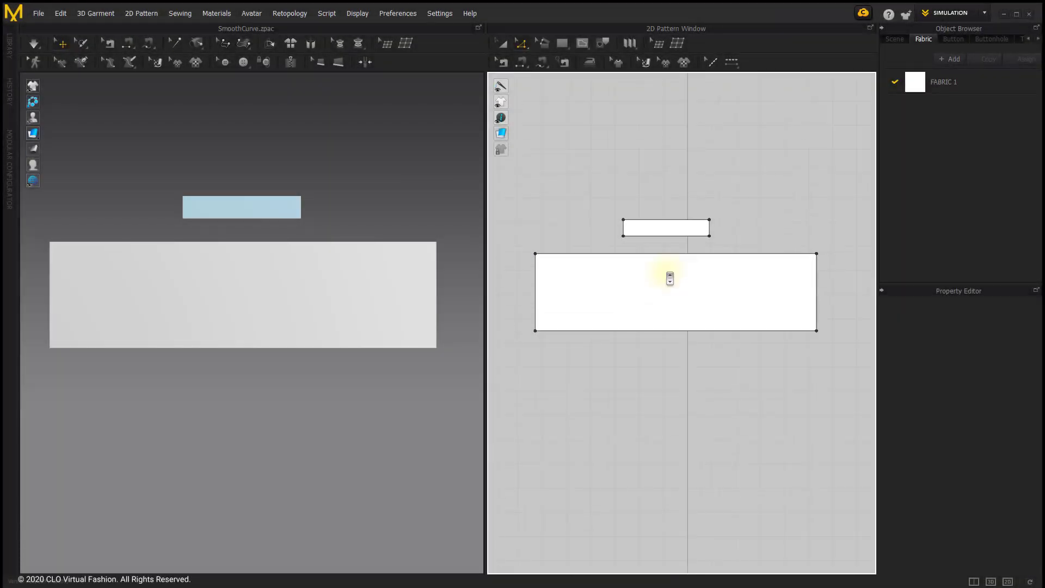
pyautogui.scroll(1, 671, 268)
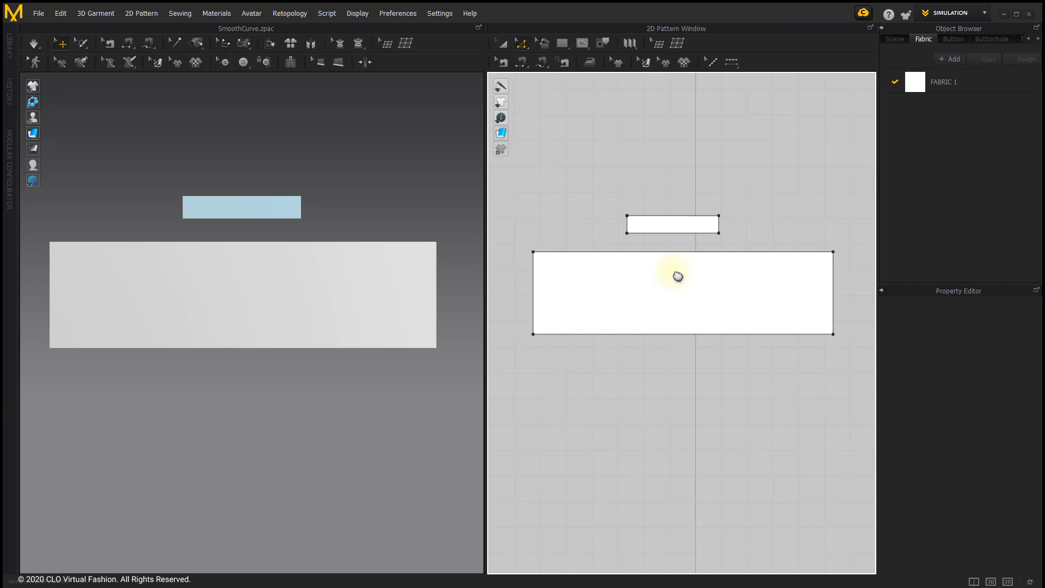
# - Marquee-select and deselect the band and wide patterns, then pick the wide pattern's left side edge
pyautogui.moveTo(605, 188); pyautogui.dragTo(738, 245)
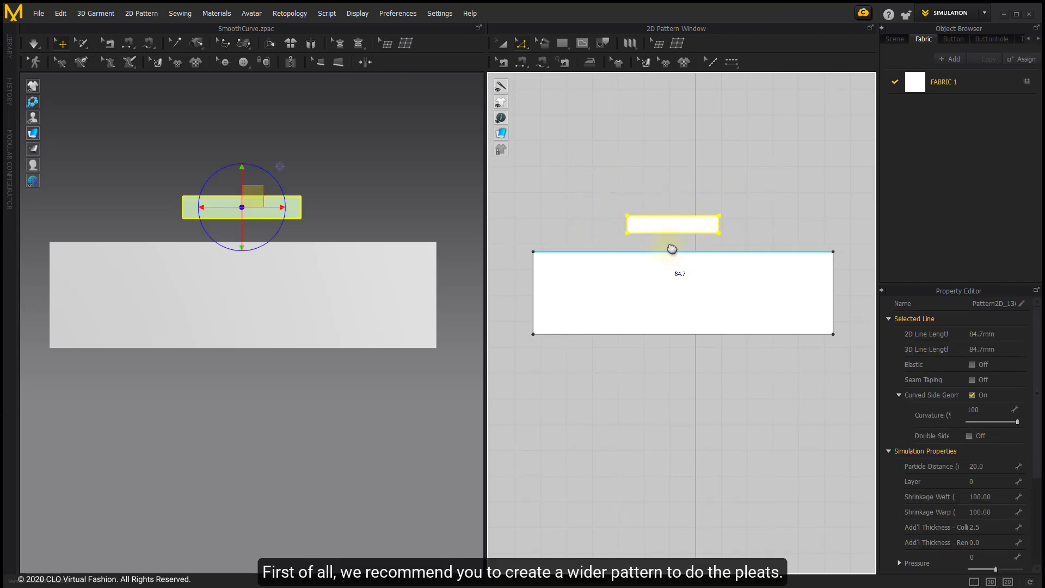
pyautogui.moveTo(672, 234); pyautogui.dragTo(660, 210, button='middle')
pyautogui.click(524, 189)
pyautogui.moveTo(546, 209); pyautogui.dragTo(853, 317)
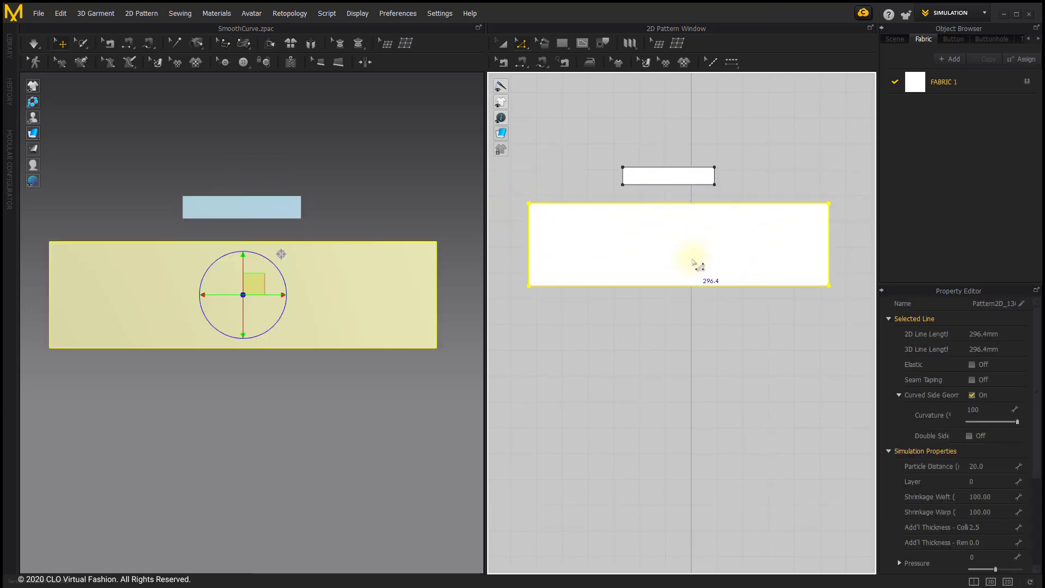
pyautogui.click(670, 332)
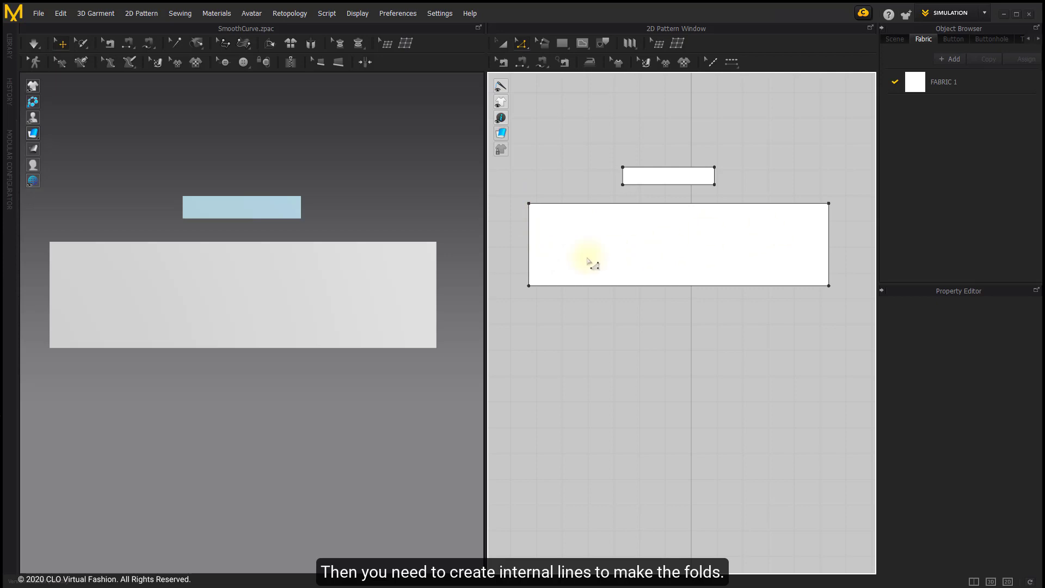
pyautogui.click(529, 236)
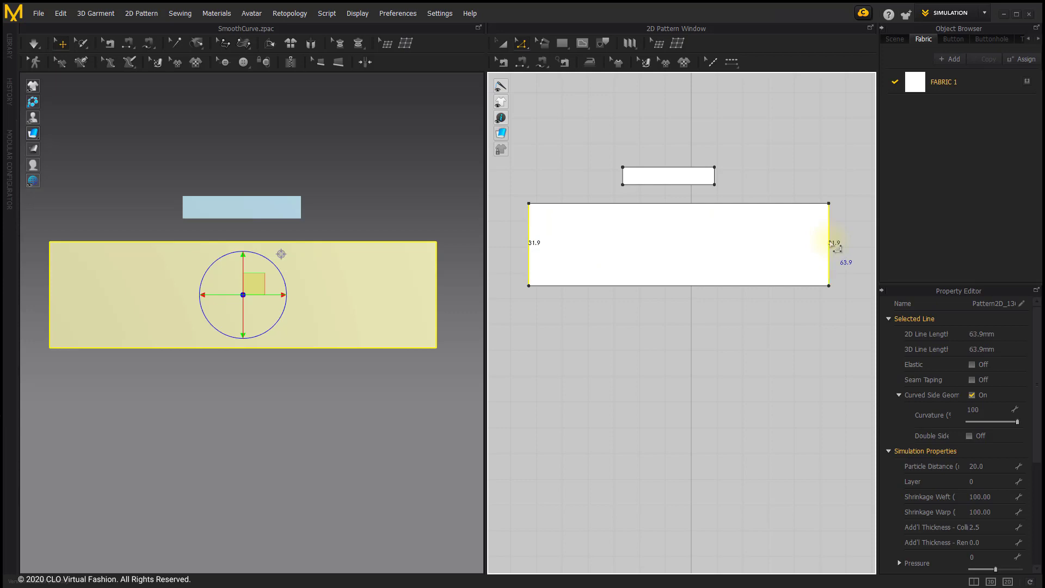
# - Start Offset as Internal Line along Curve on the two selected side edges
pyautogui.rightClick(531, 270)
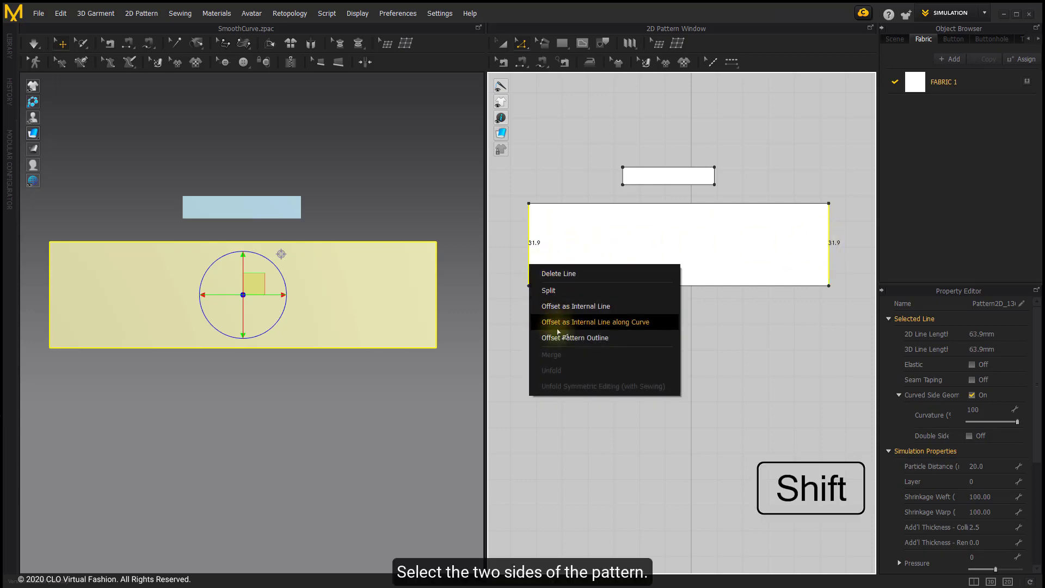
pyautogui.click(634, 323)
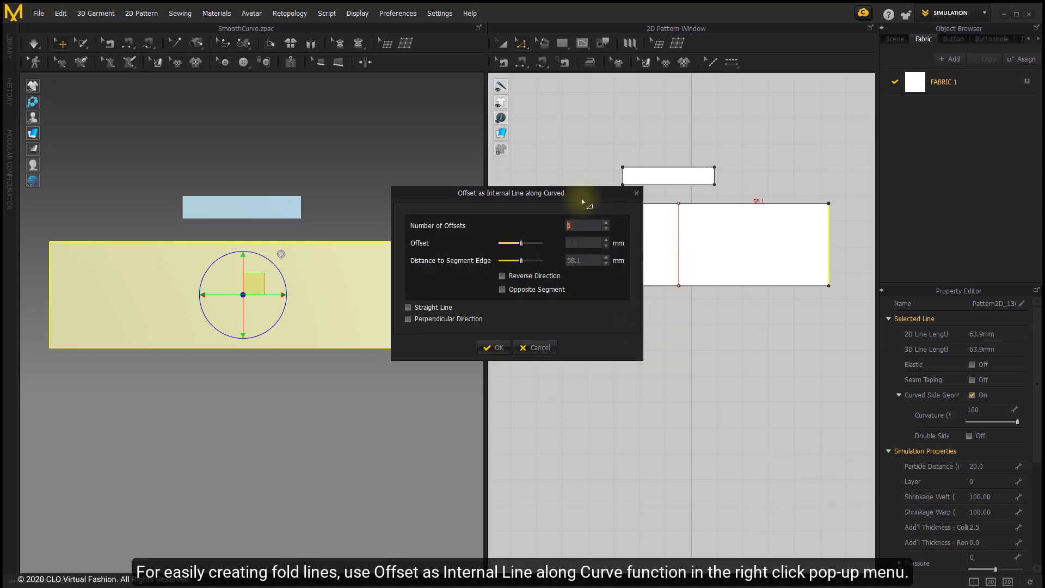
pyautogui.moveTo(583, 194); pyautogui.dragTo(444, 194)
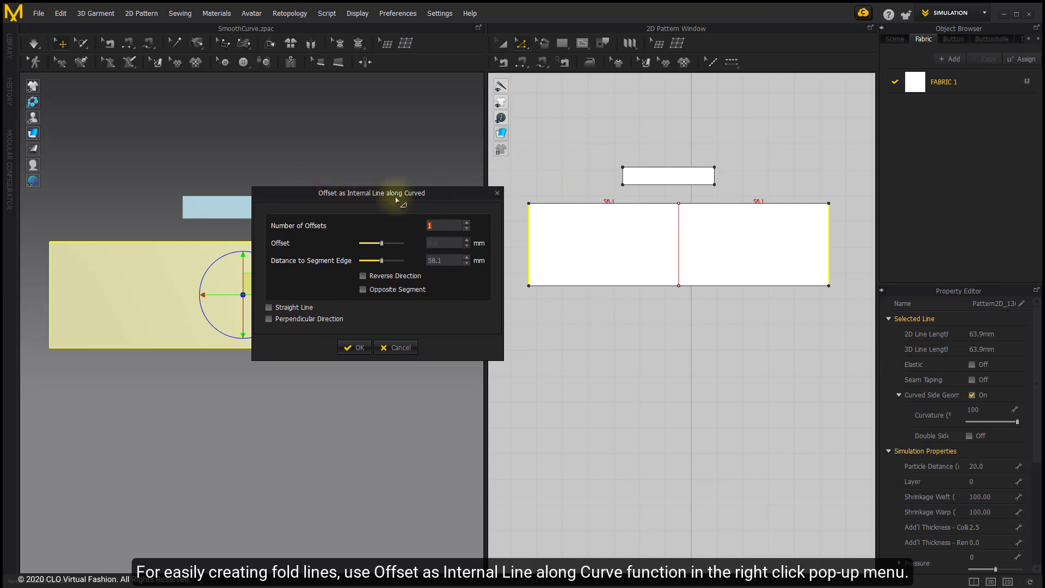
# - Raise Number of Offsets to 20 fold lines spaced 5.5 mm apart
pyautogui.click(446, 225)
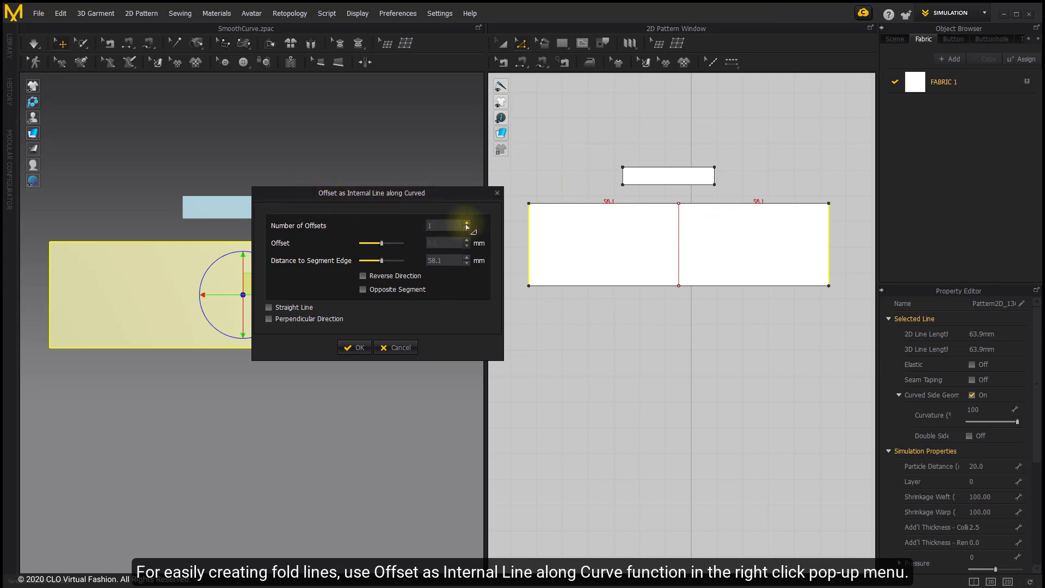
pyautogui.click(468, 223)
pyautogui.click(468, 222)
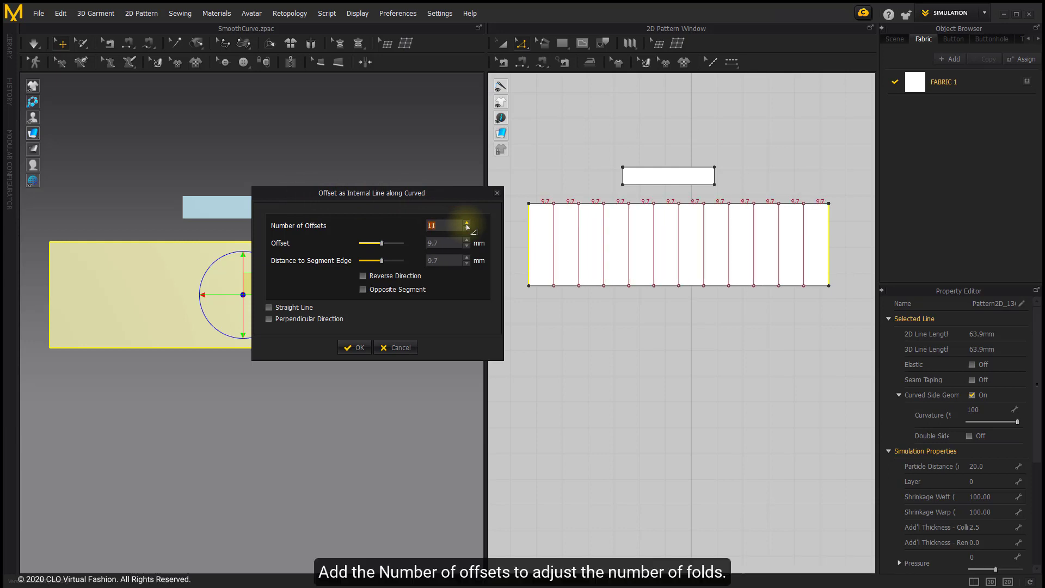
pyautogui.click(467, 222)
pyautogui.click(467, 223)
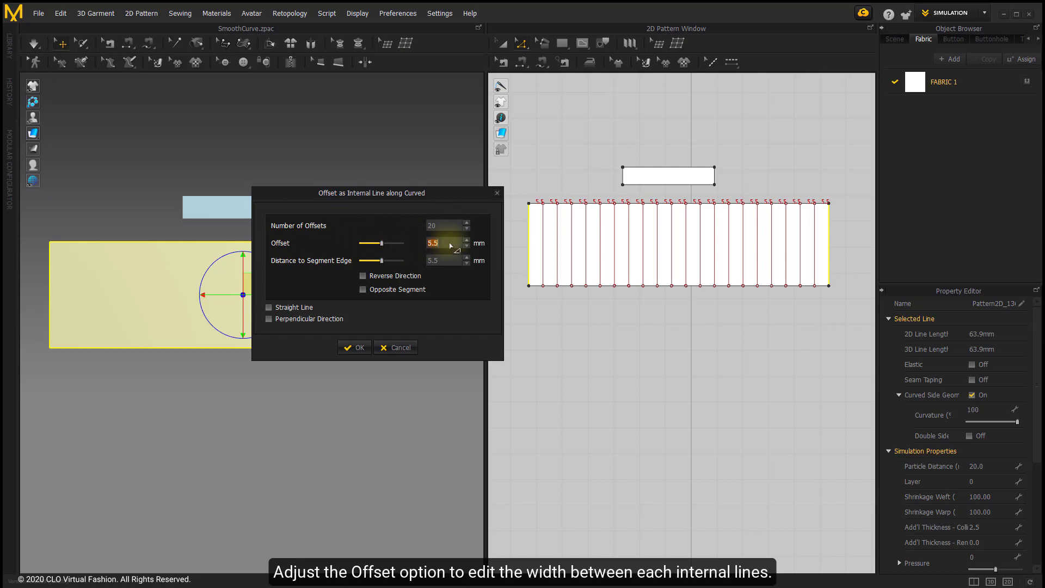
pyautogui.click(467, 240)
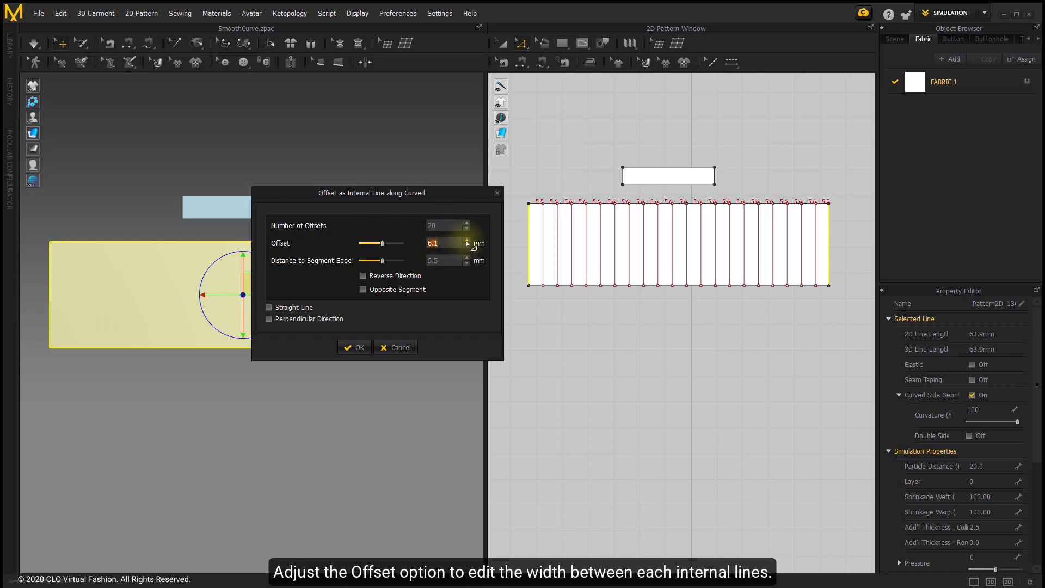
pyautogui.click(467, 246)
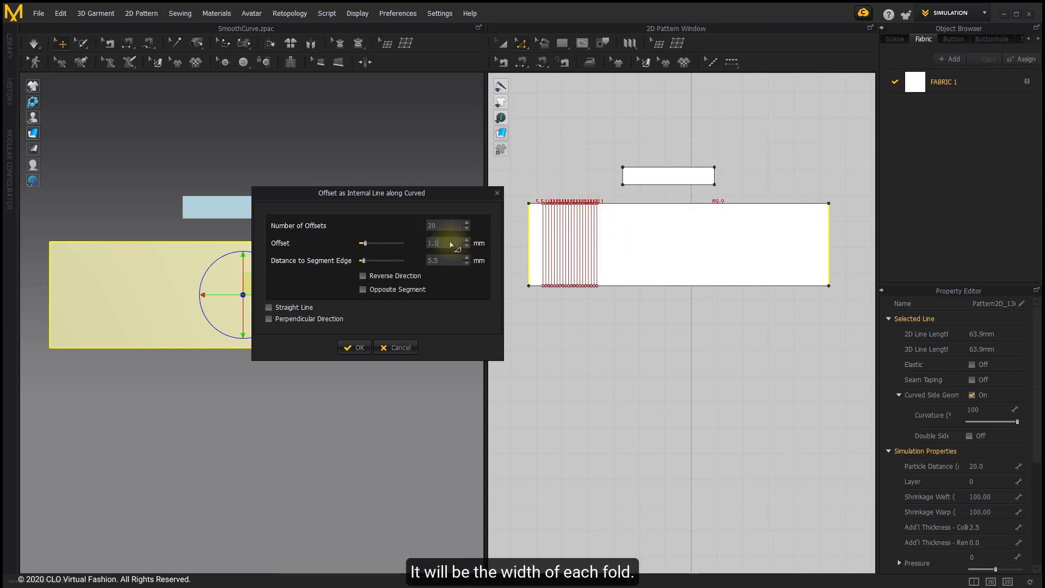
pyautogui.click(467, 223)
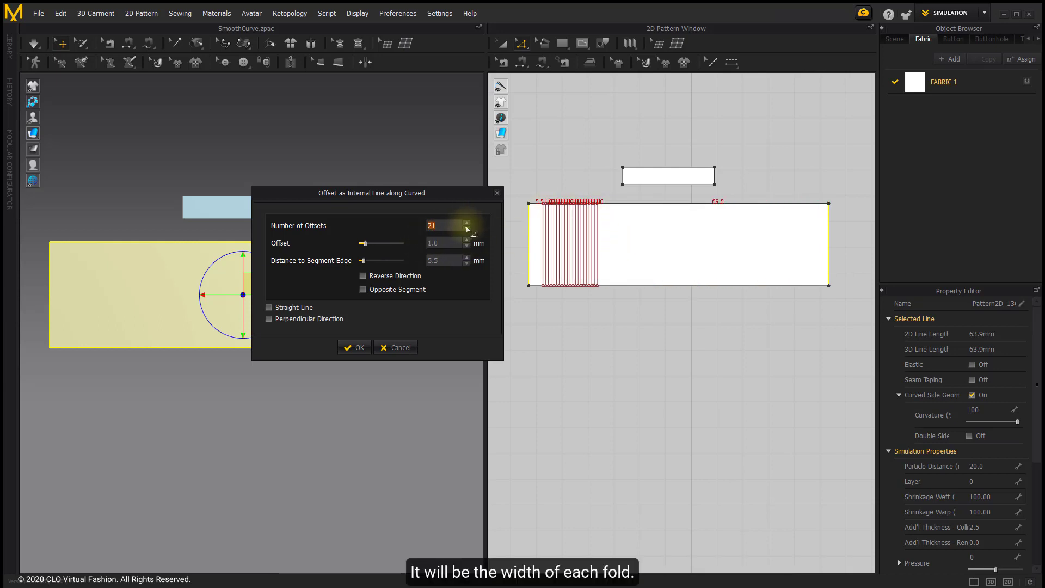
pyautogui.click(467, 229)
pyautogui.write('5')
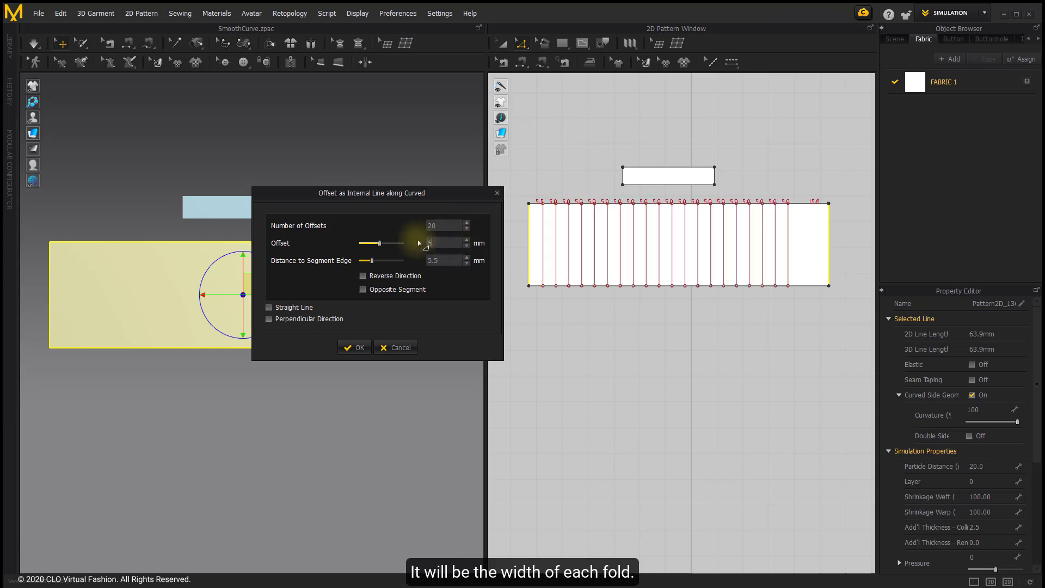
pyautogui.write('.5')
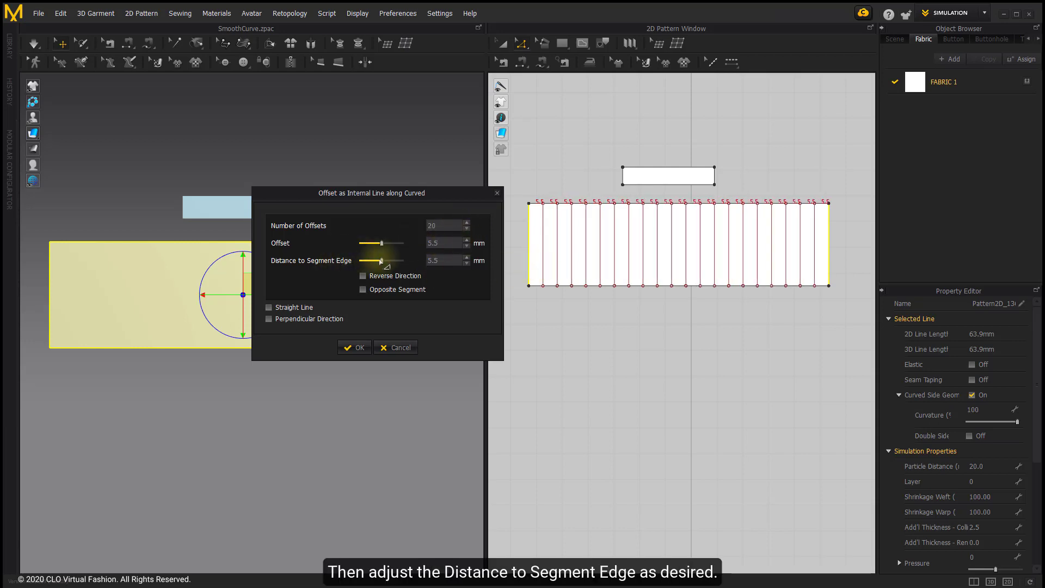
pyautogui.moveTo(381, 261); pyautogui.dragTo(448, 264)
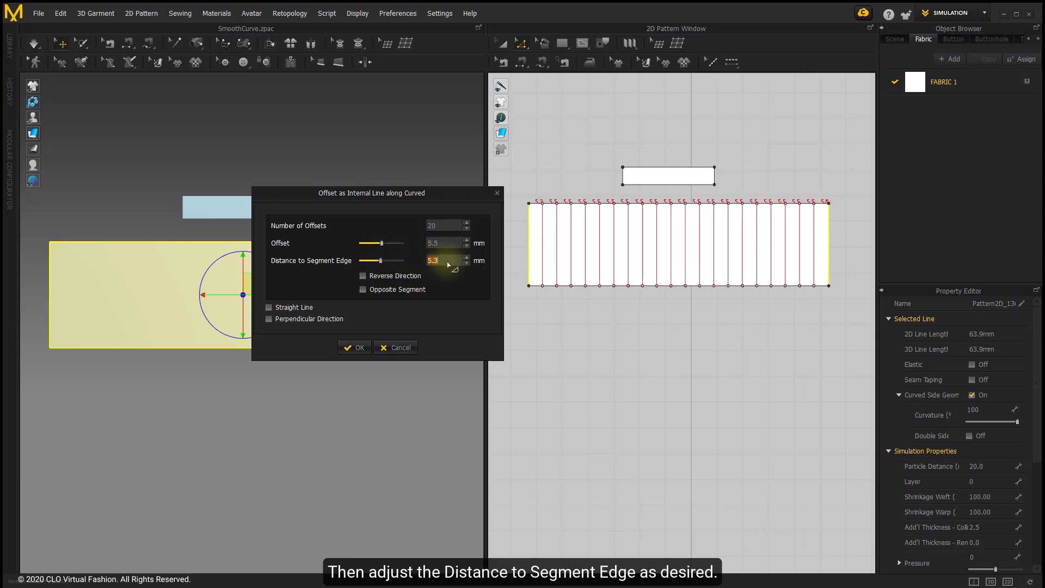
pyautogui.write('5.5')
pyautogui.press('Return')
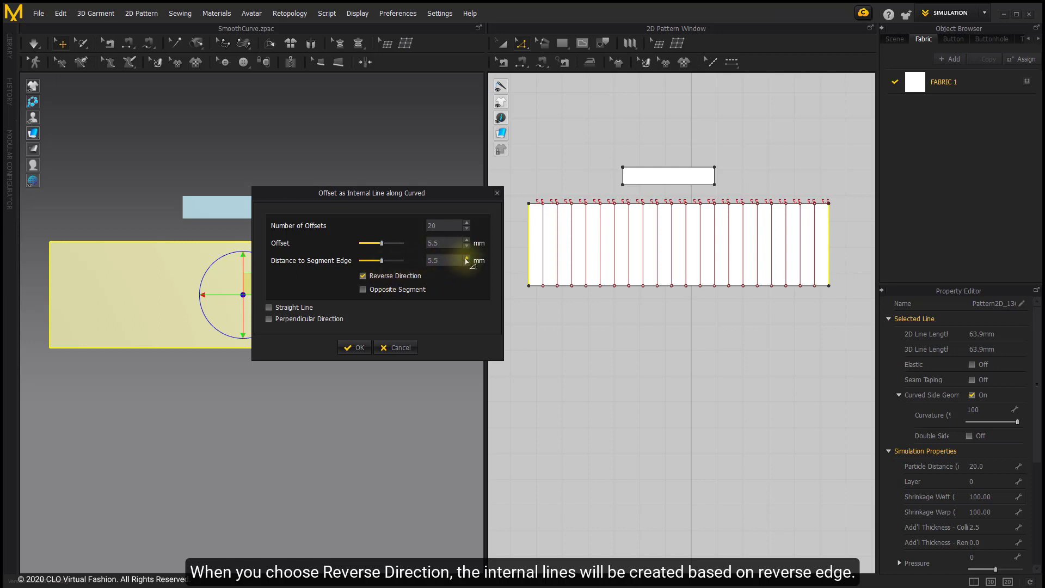
# - Adjust the offset distance to 6.5 mm and try the reverse edge before restoring the original edge
pyautogui.click(467, 258)
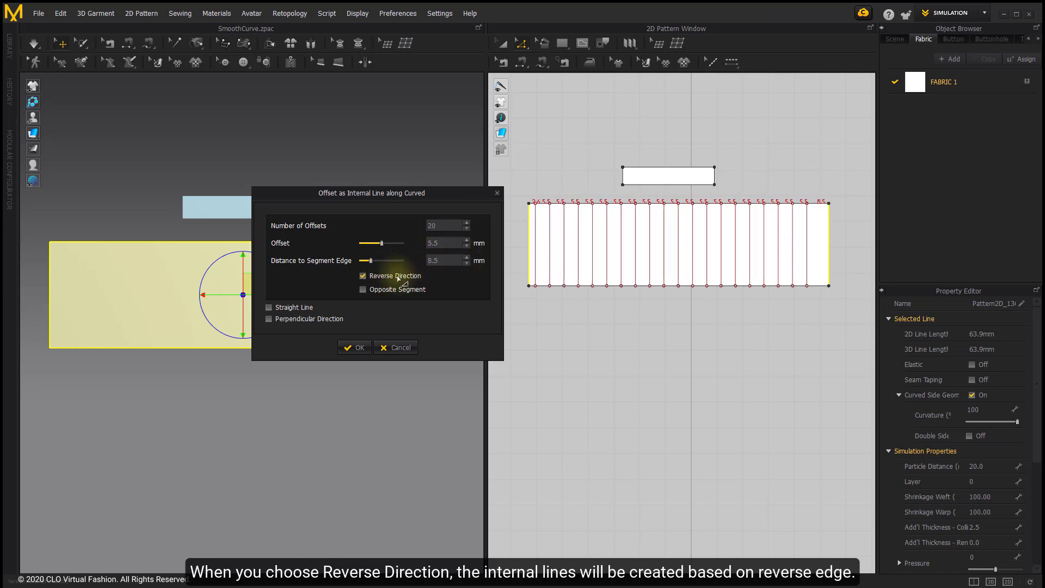
pyautogui.click(399, 279)
pyautogui.click(398, 277)
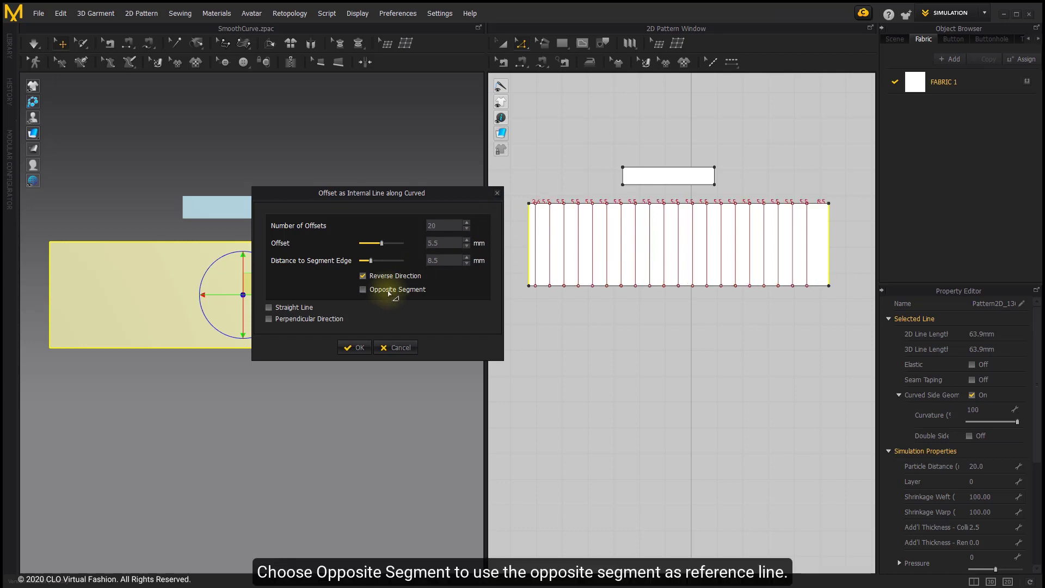
pyautogui.click(392, 276)
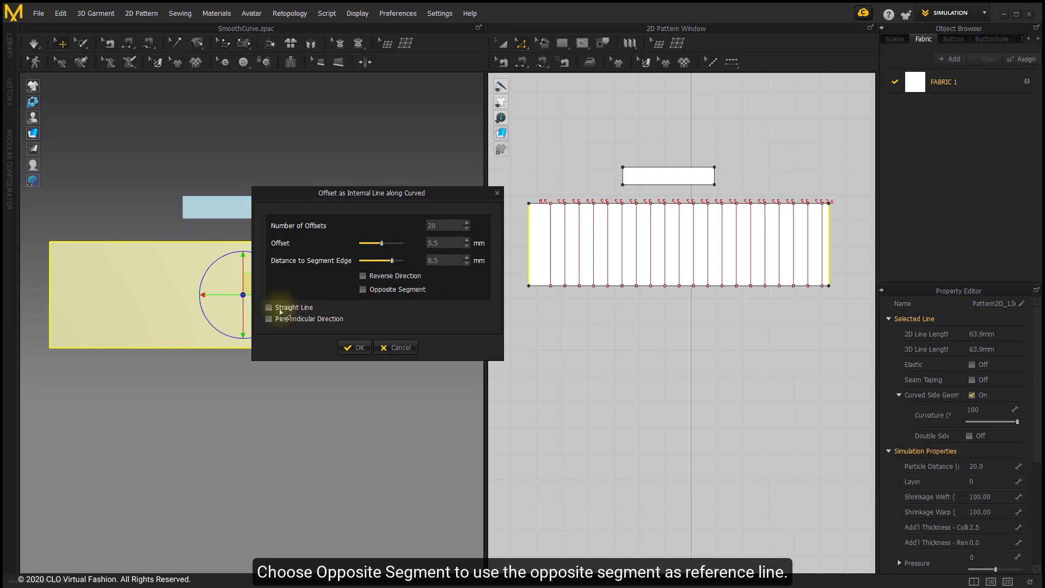
# - Try Straight Line and Perpendicular Direction, then leave both unchecked so the lines stay vertical
pyautogui.click(280, 311)
pyautogui.click(283, 321)
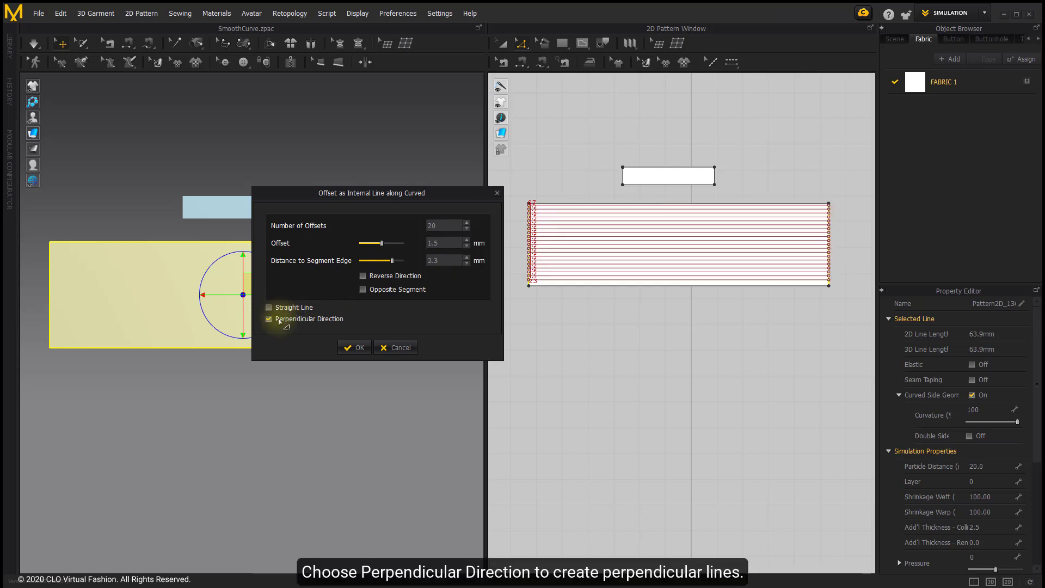
pyautogui.click(269, 318)
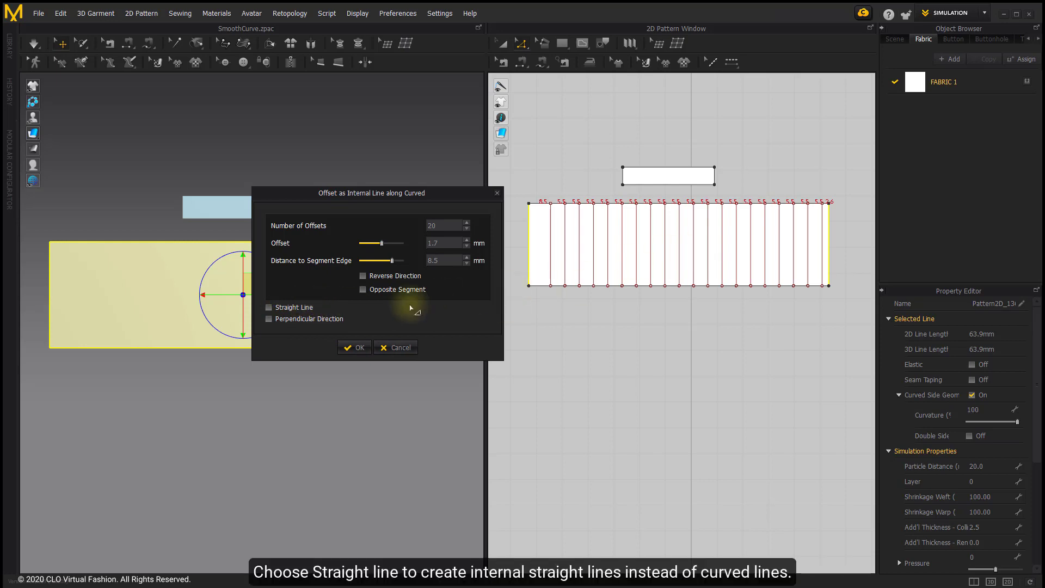
# - Confirm the 20 internal lines, then select and clear them on the wide pattern
pyautogui.click(351, 348)
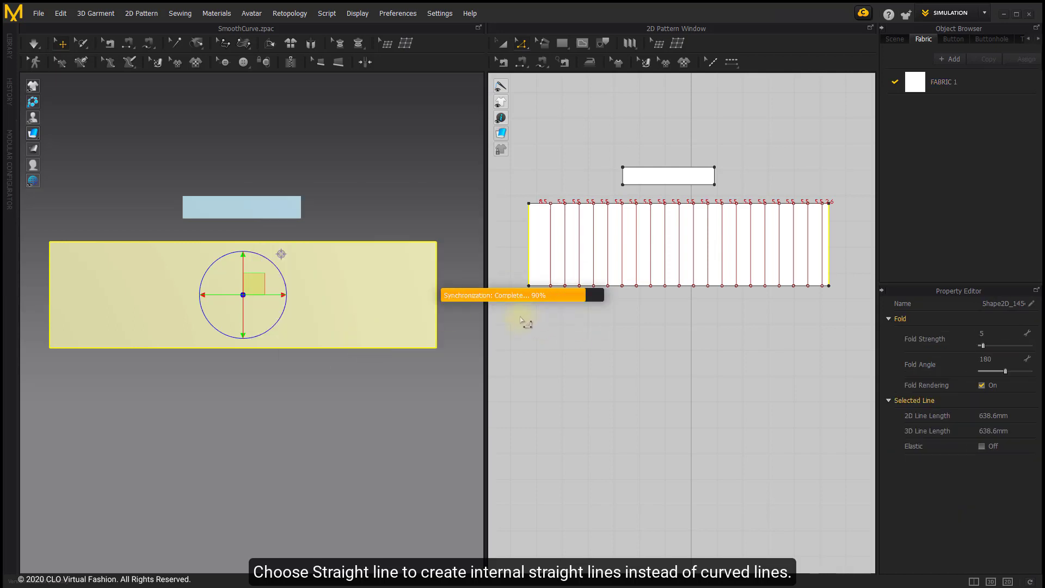
pyautogui.click(552, 257)
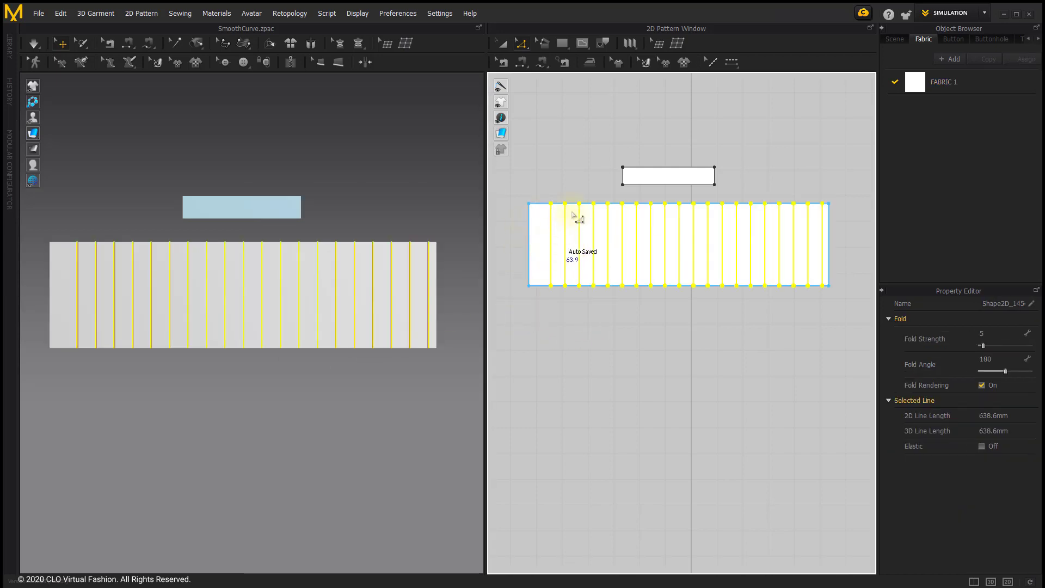
pyautogui.click(759, 322)
# - Zoom the 2D pattern and orbit the 3D view to a perspective of the flat pattern
pyautogui.moveTo(625, 223); pyautogui.dragTo(602, 237, button='right')
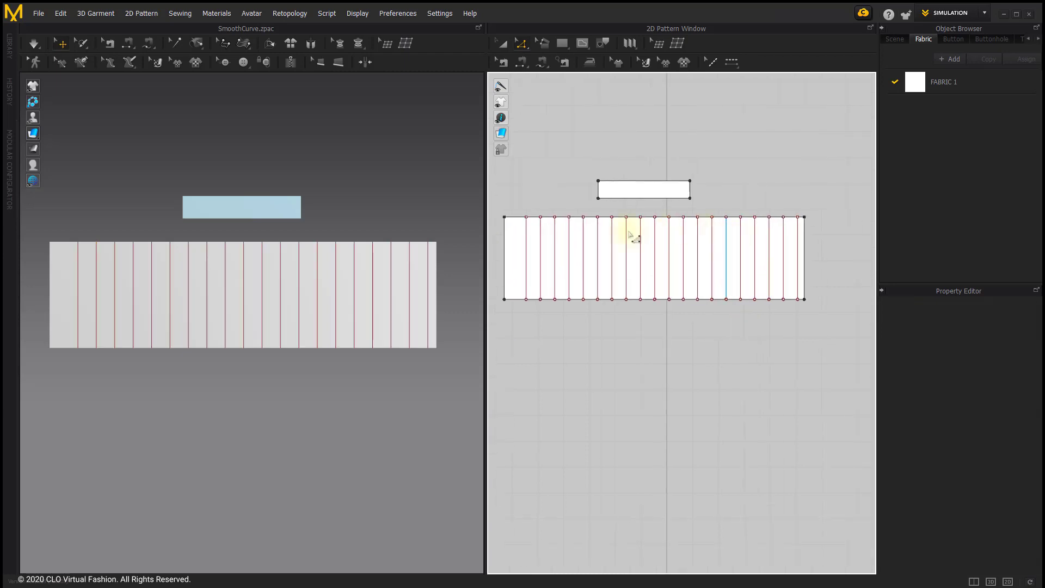
pyautogui.scroll(3, 523, 237)
pyautogui.moveTo(175, 245)
pyautogui.mouseDown(button='right')
pyautogui.moveTo(175, 264)
pyautogui.moveTo(205, 264)
pyautogui.moveTo(182, 261)
pyautogui.moveTo(204, 308)
pyautogui.moveTo(123, 297)
pyautogui.moveTo(208, 308)
pyautogui.moveTo(287, 303)
pyautogui.moveTo(163, 298)
pyautogui.moveTo(133, 310)
pyautogui.mouseUp(button='right')
pyautogui.moveTo(198, 307); pyautogui.dragTo(511, 281, button='right')
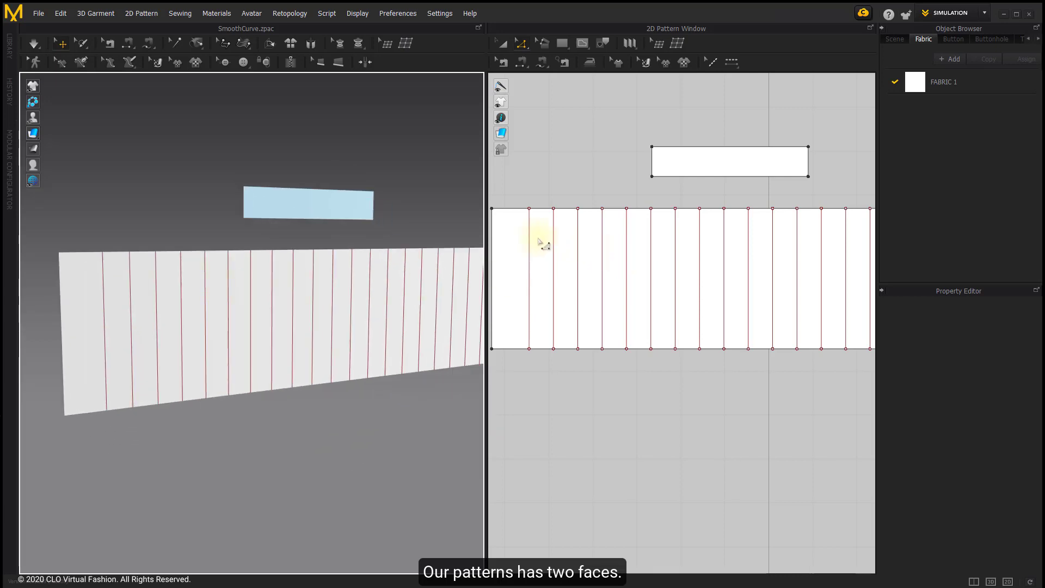
# - Give the leftmost internal line a Fold Angle of 0 in the Property Editor
pyautogui.click(530, 252)
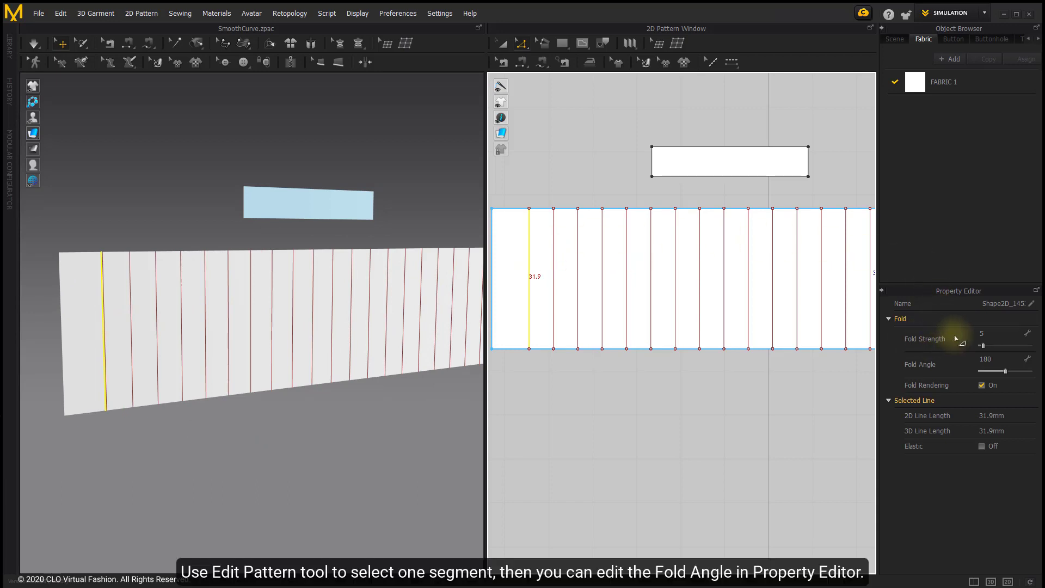
pyautogui.click(994, 360)
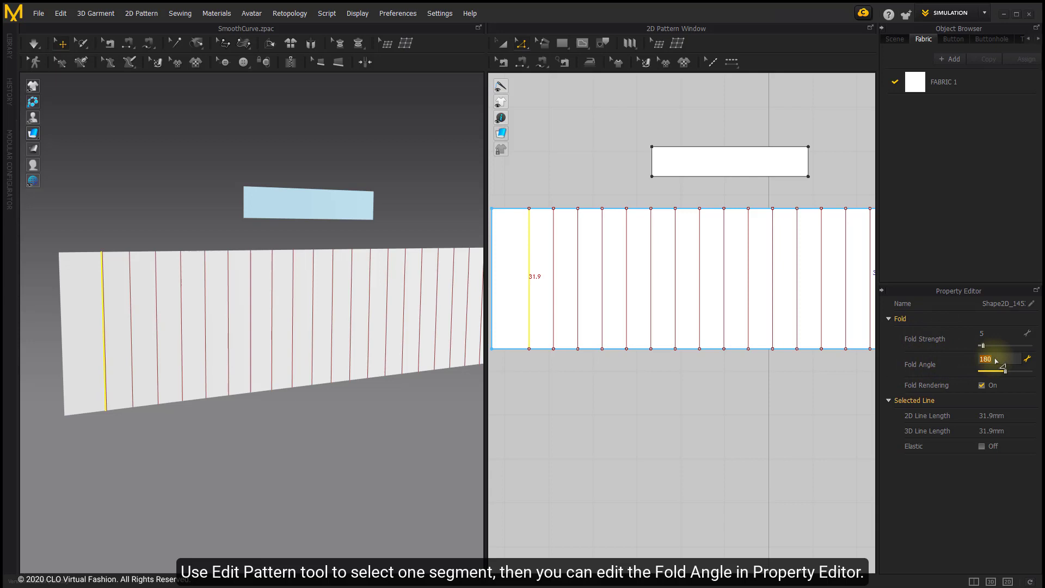
pyautogui.moveTo(1009, 378); pyautogui.dragTo(939, 371)
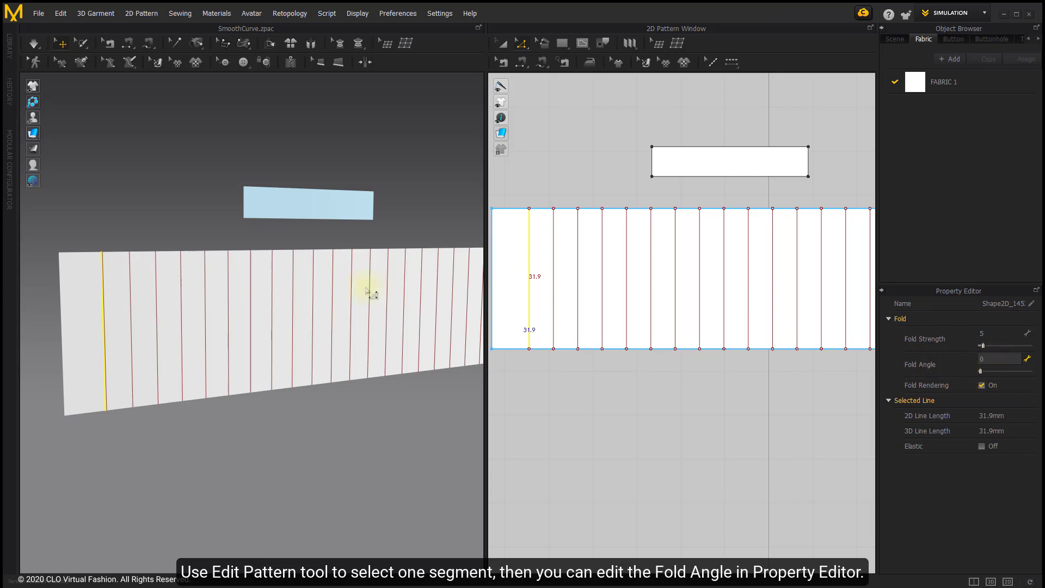
pyautogui.scroll(-3, 351, 291)
pyautogui.scroll(2, 351, 291)
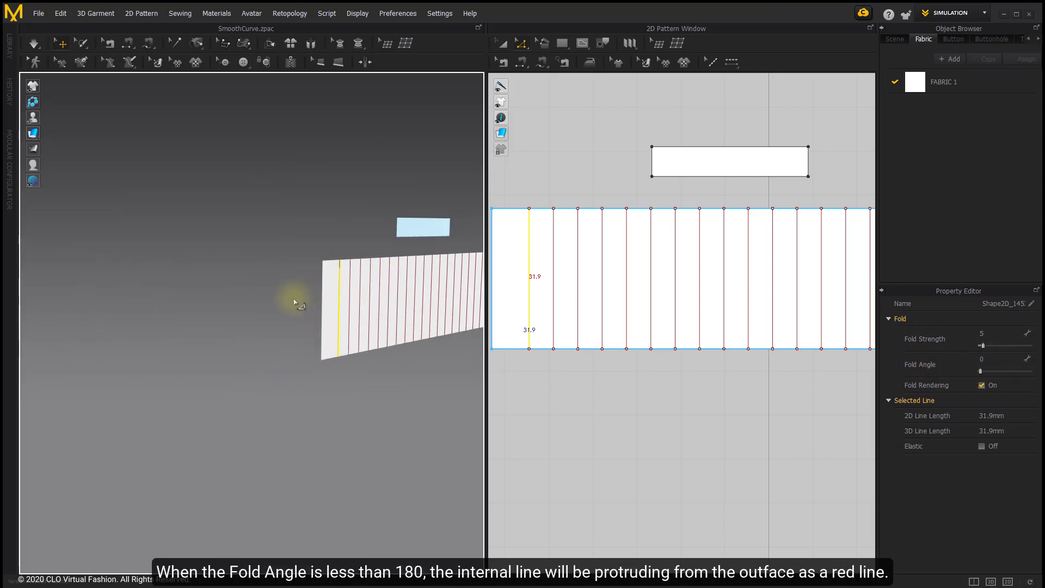
pyautogui.scroll(5, 285, 299)
# - Deselect, orbit the 3D view to inspect the fold, and flatten the folded flap
pyautogui.click(555, 302)
pyautogui.scroll(-3, 292, 298)
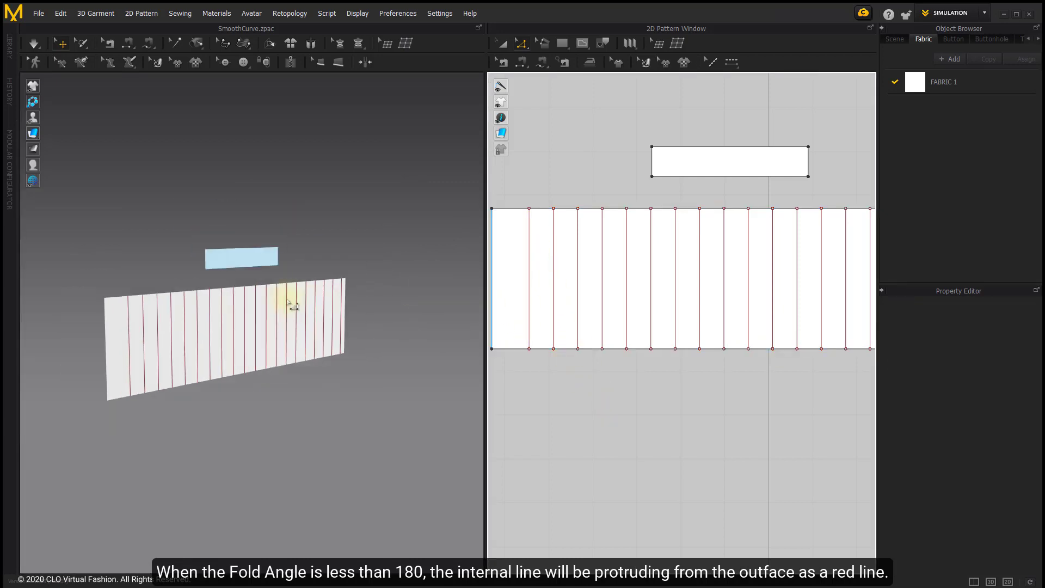
pyautogui.moveTo(292, 299)
pyautogui.mouseDown(button='right')
pyautogui.moveTo(279, 240)
pyautogui.moveTo(262, 245)
pyautogui.moveTo(259, 282)
pyautogui.mouseUp(button='right')
pyautogui.scroll(2, 259, 282)
pyautogui.scroll(3, 245, 270)
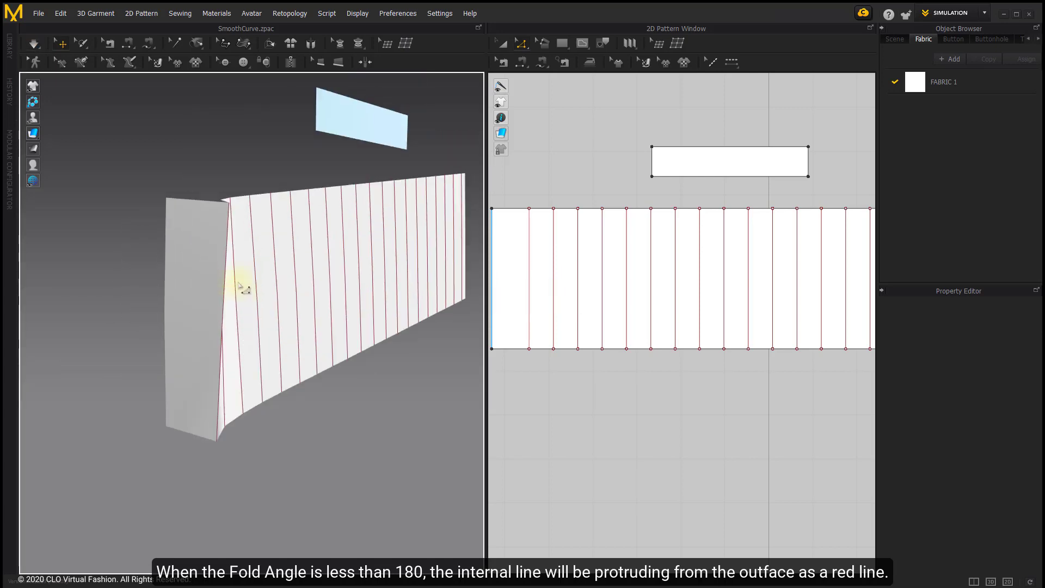
pyautogui.click(256, 258)
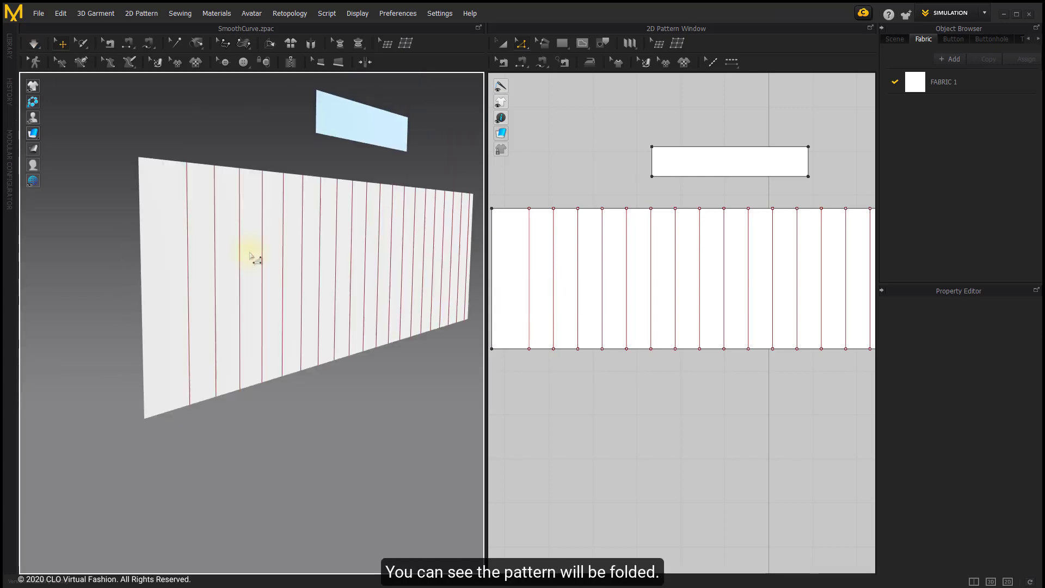
# - Set the next internal line's Fold Angle to 360 and run the simulation
pyautogui.click(554, 252)
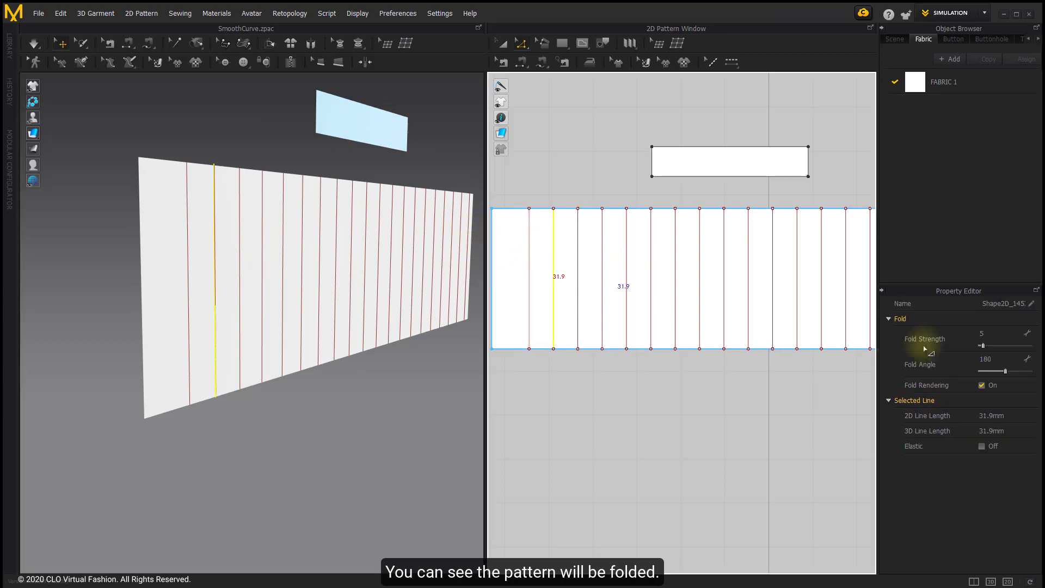
pyautogui.click(988, 359)
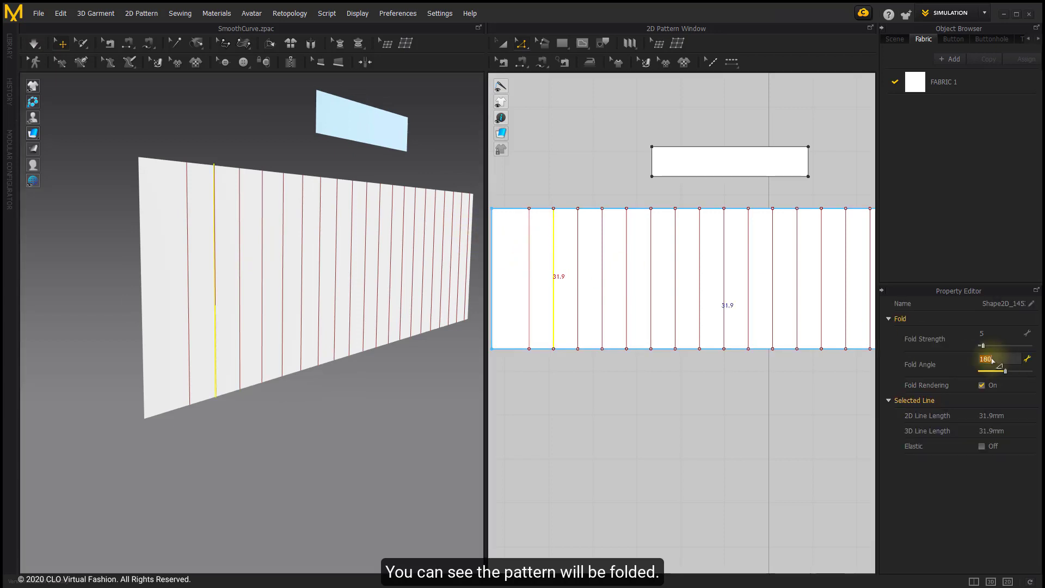
pyautogui.write('30')
pyautogui.press('Return')
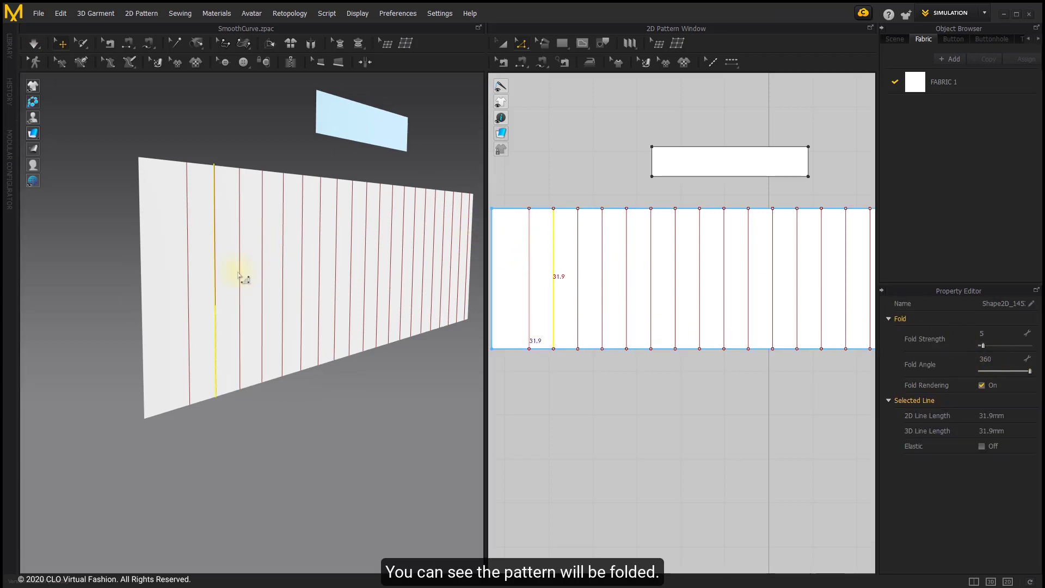
pyautogui.press('space')
pyautogui.scroll(3, 232, 269)
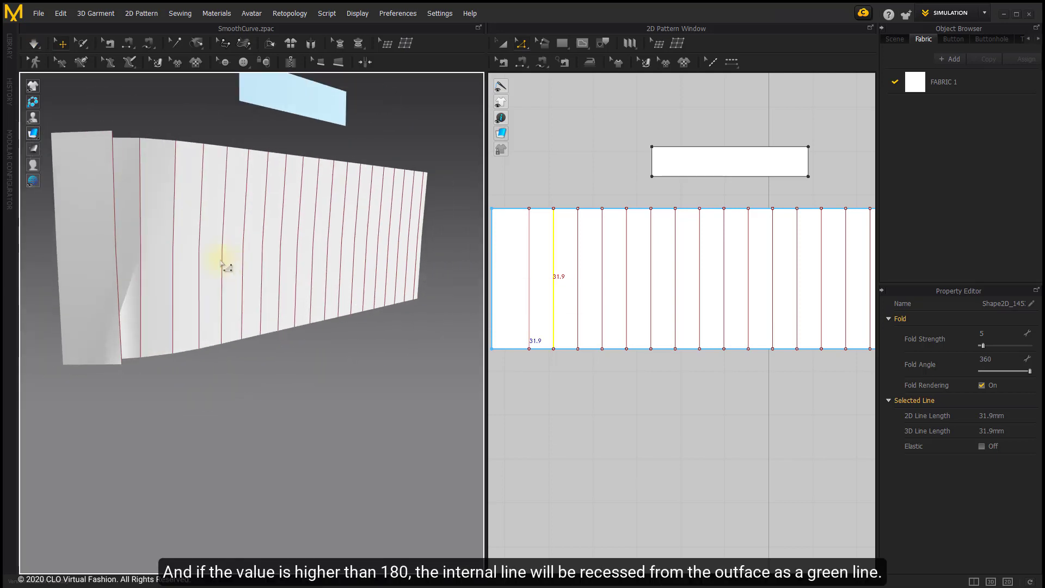
pyautogui.scroll(2, 216, 265)
pyautogui.scroll(-3, 214, 263)
pyautogui.scroll(-3, 154, 256)
# - Select the wide pattern and orbit the 3D view around the inward fold
pyautogui.click(153, 255)
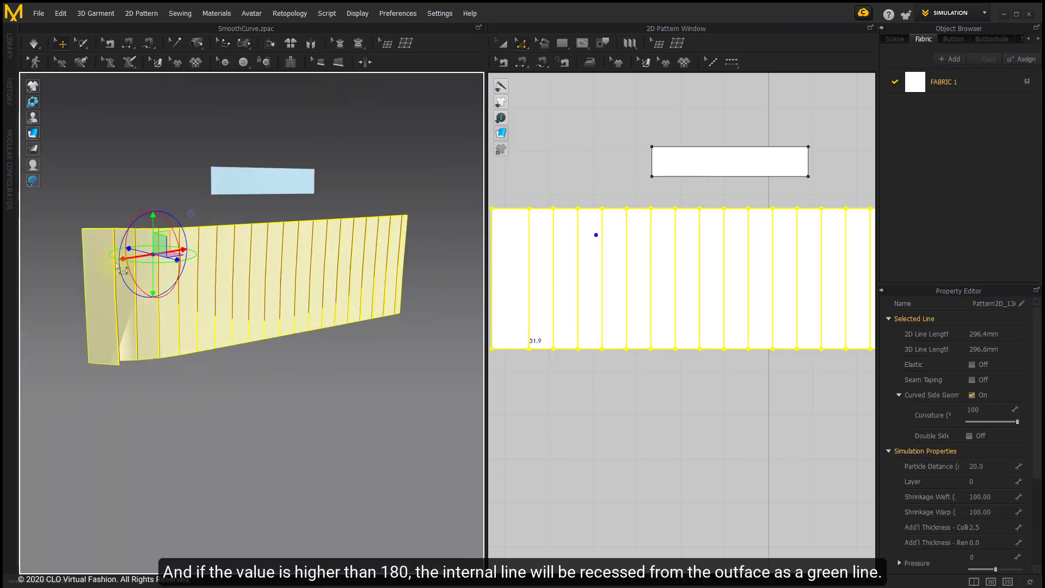
pyautogui.moveTo(121, 270)
pyautogui.mouseDown(button='right')
pyautogui.moveTo(150, 279)
pyautogui.moveTo(245, 257)
pyautogui.moveTo(232, 258)
pyautogui.moveTo(243, 292)
pyautogui.moveTo(261, 279)
pyautogui.moveTo(249, 271)
pyautogui.moveTo(325, 289)
pyautogui.moveTo(308, 287)
pyautogui.mouseUp(button='right')
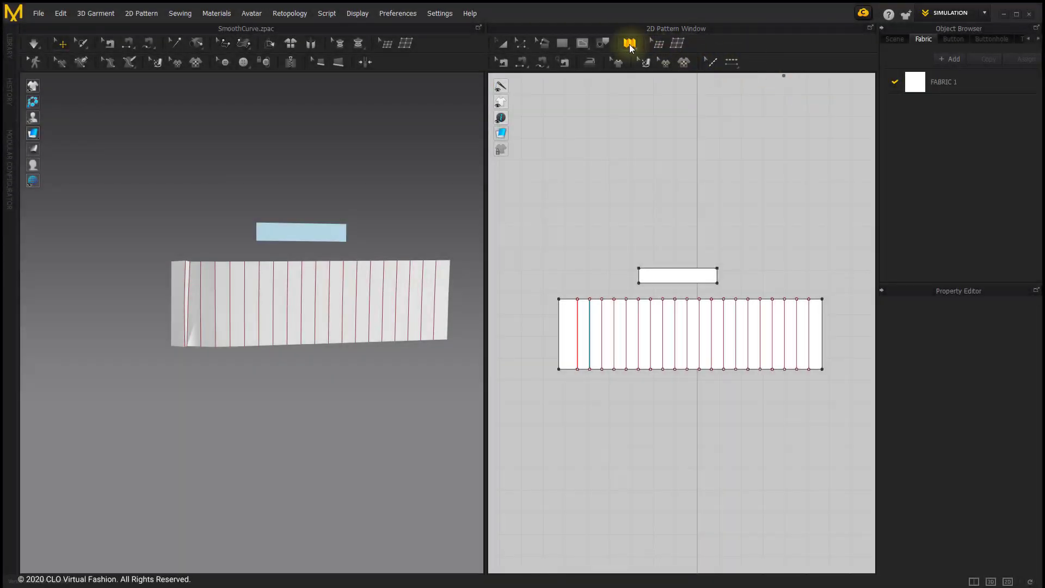
# - With Pleats Fold, draw the pleat direction from the wide pattern's left side to its right side
pyautogui.moveTo(629, 47)
pyautogui.mouseDown()
pyautogui.moveTo(645, 67)
pyautogui.moveTo(663, 62)
pyautogui.mouseUp()
pyautogui.moveTo(658, 246)
pyautogui.mouseDown(button='middle')
pyautogui.moveTo(642, 199)
pyautogui.moveTo(658, 180)
pyautogui.mouseUp(button='middle')
pyautogui.scroll(2, 641, 199)
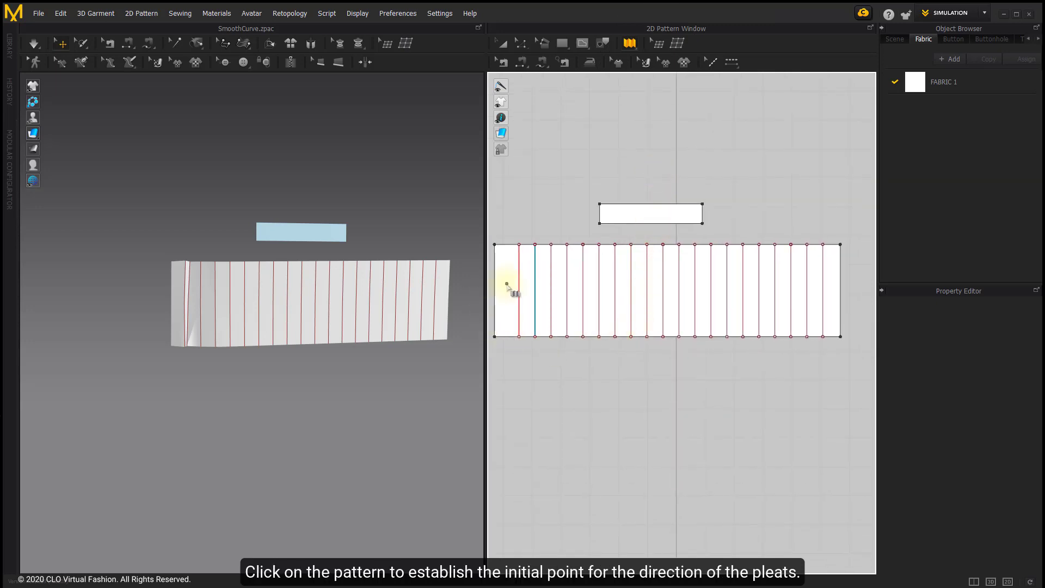
pyautogui.click(507, 283)
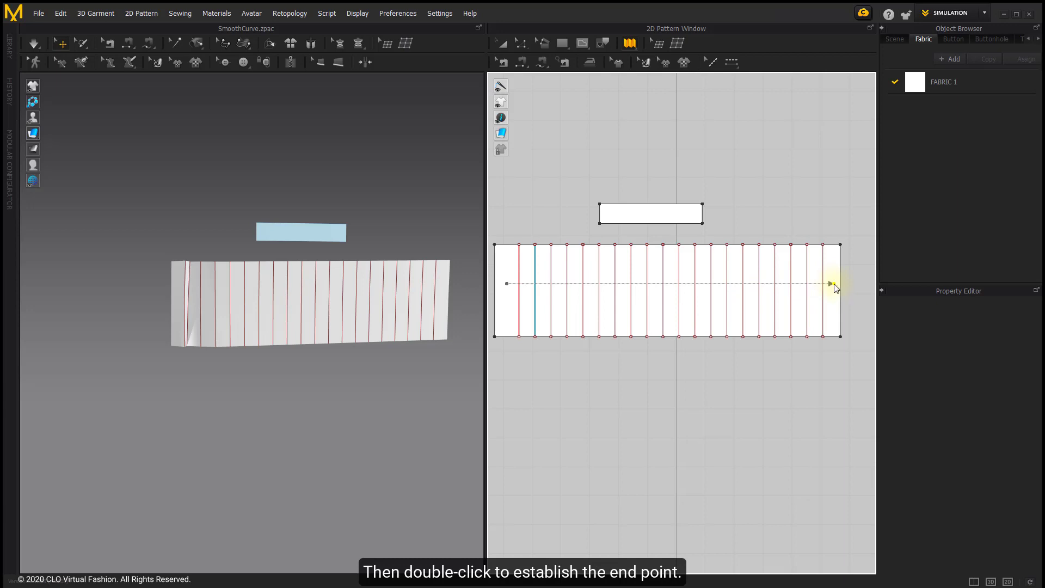
pyautogui.doubleClick(831, 283)
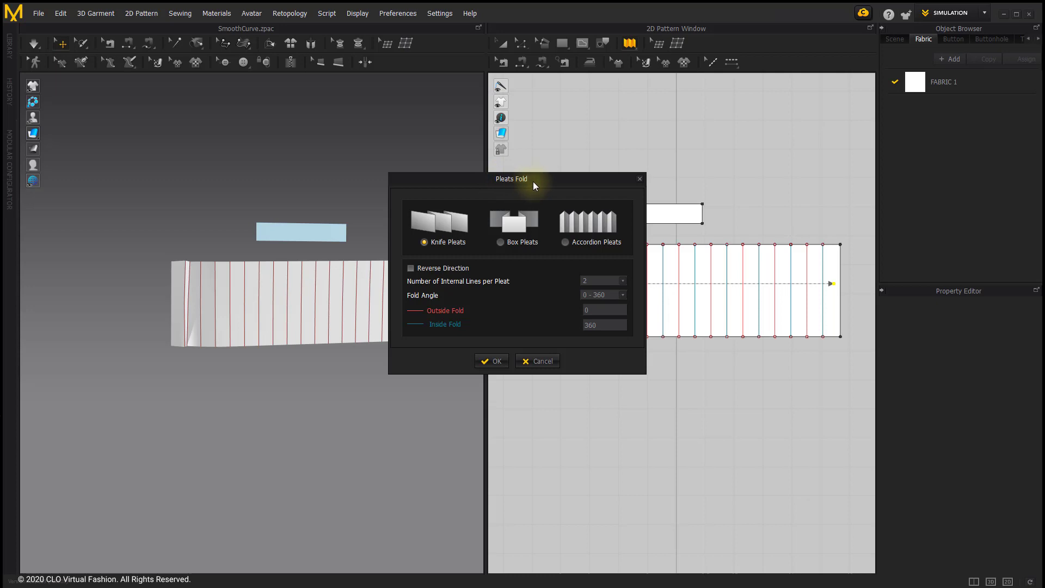
# - Choose Knife Pleats with 3 internal lines per pleat in the Pleats Fold dialog
pyautogui.moveTo(533, 181); pyautogui.dragTo(370, 185)
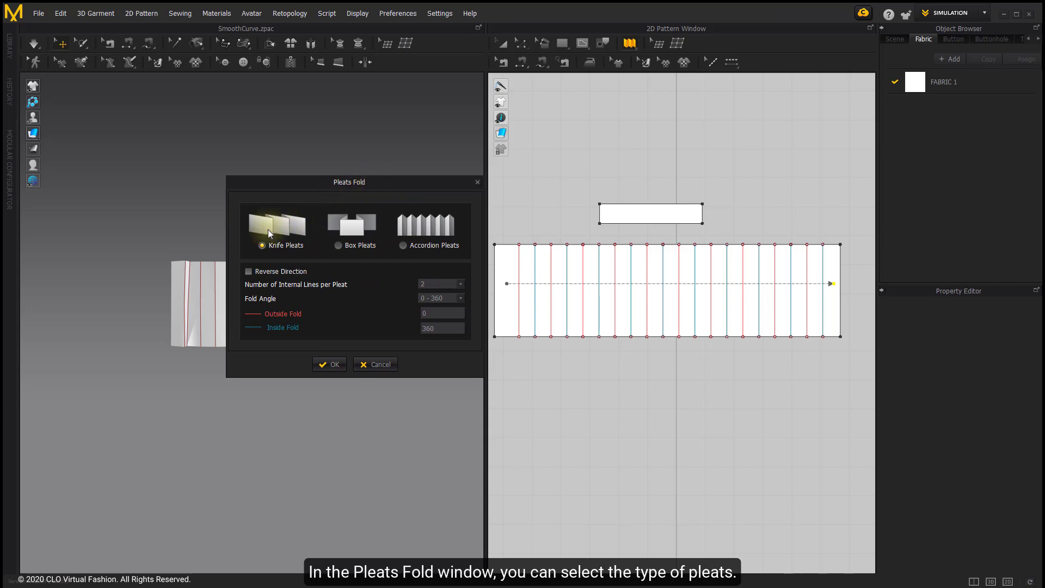
pyautogui.click(339, 244)
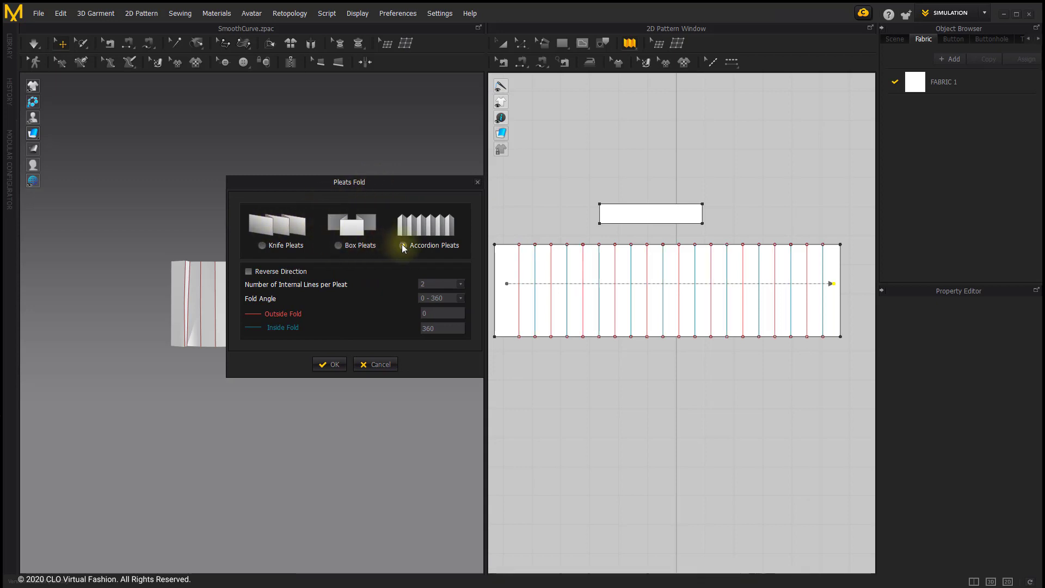
pyautogui.click(262, 246)
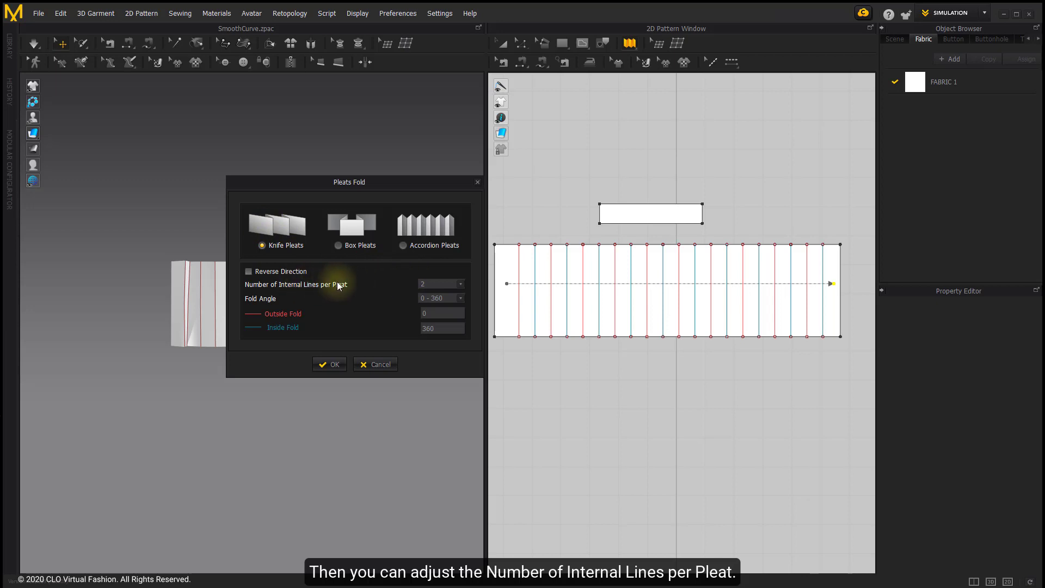
pyautogui.click(430, 284)
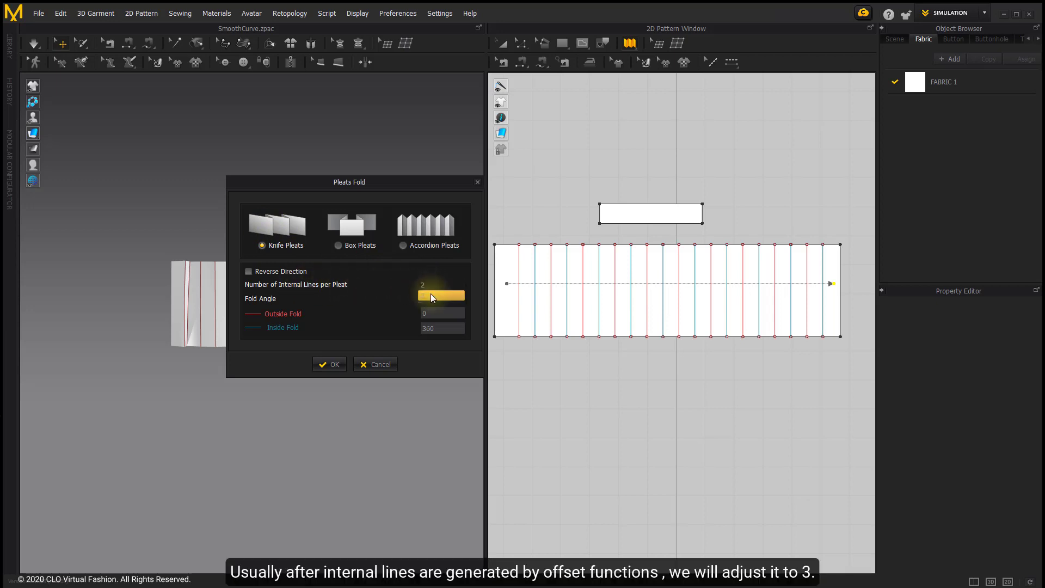
pyautogui.click(430, 298)
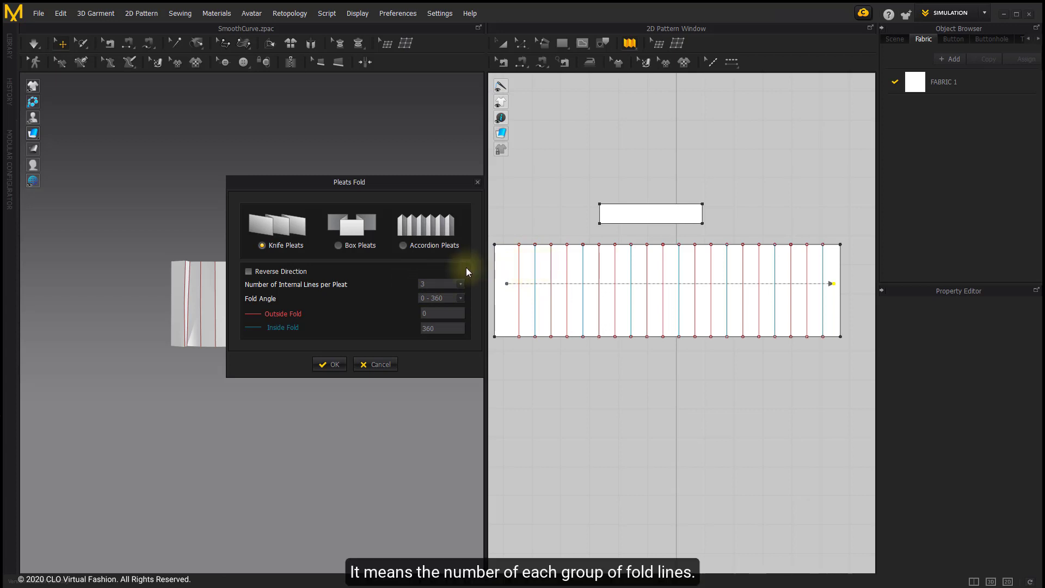
# - Keep the 0–360 fold angle range and leave Reverse Direction unchecked after trying it
pyautogui.click(434, 295)
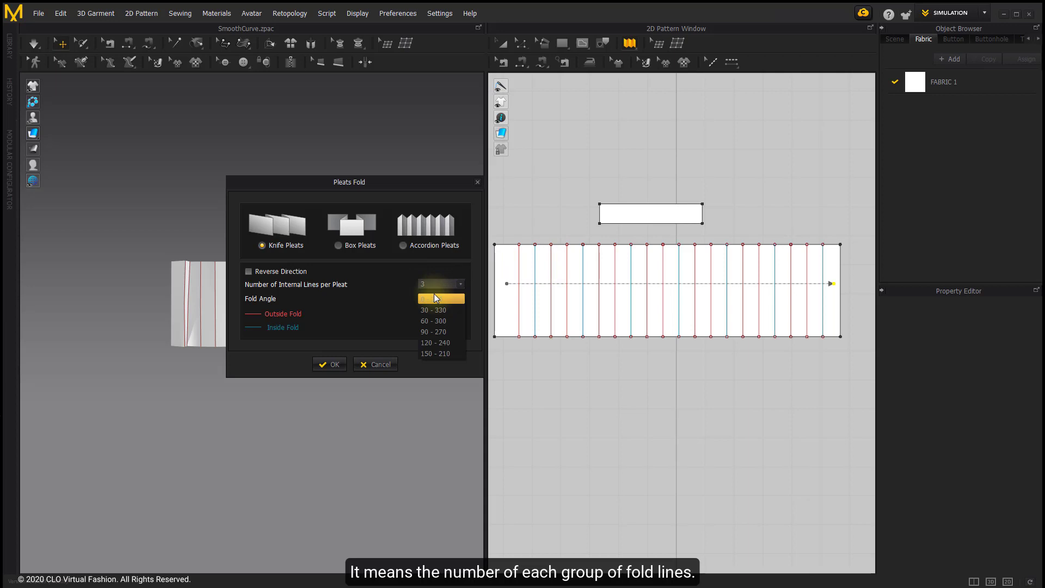
pyautogui.click(433, 298)
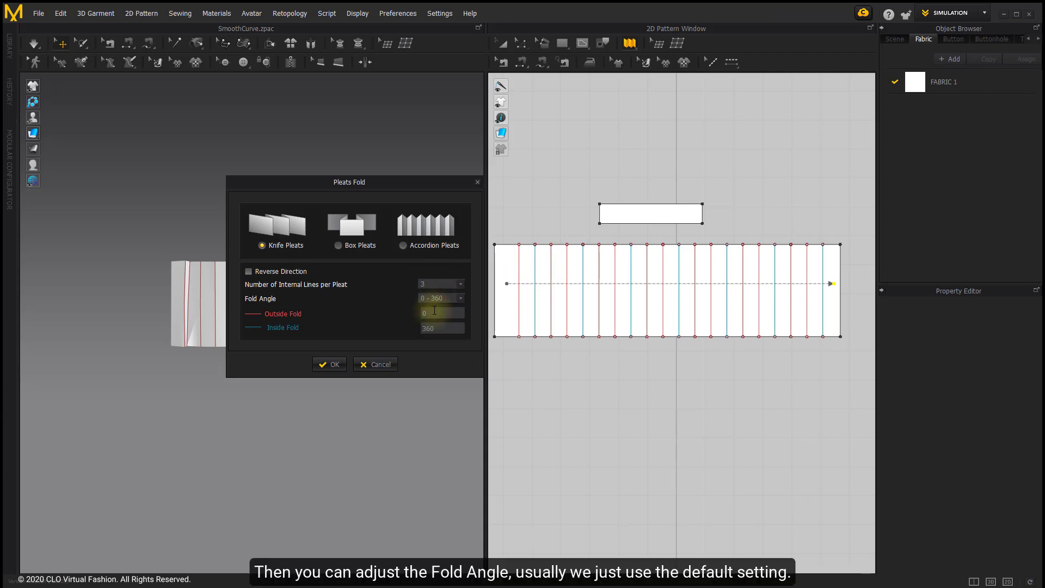
pyautogui.doubleClick(438, 327)
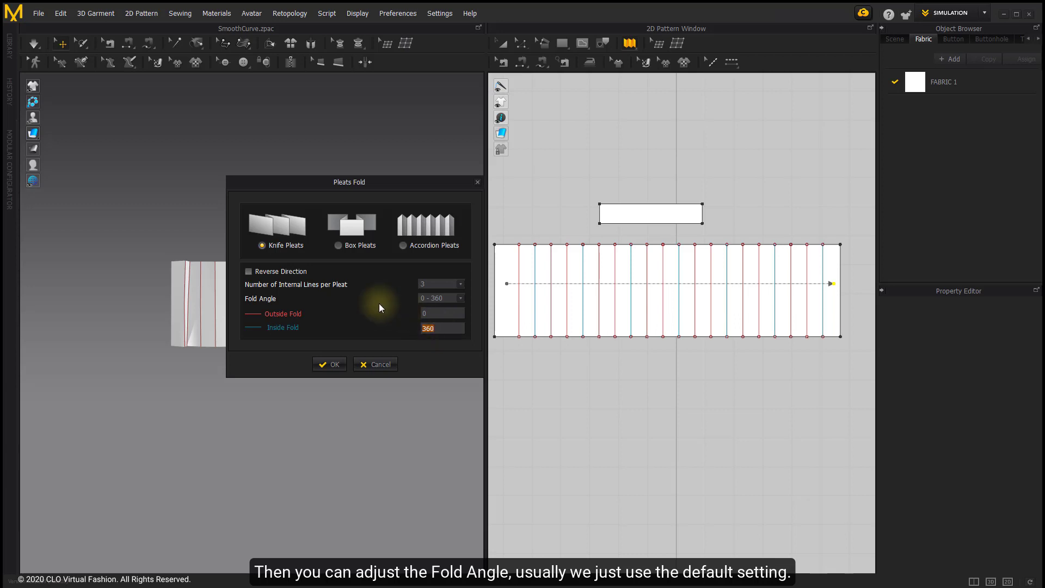
pyautogui.click(293, 274)
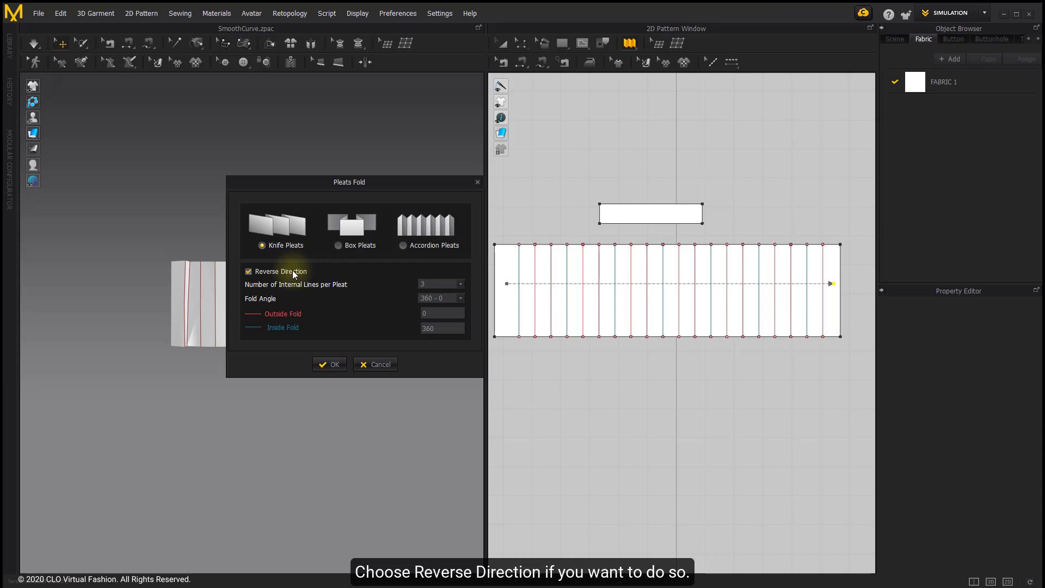
pyautogui.click(292, 270)
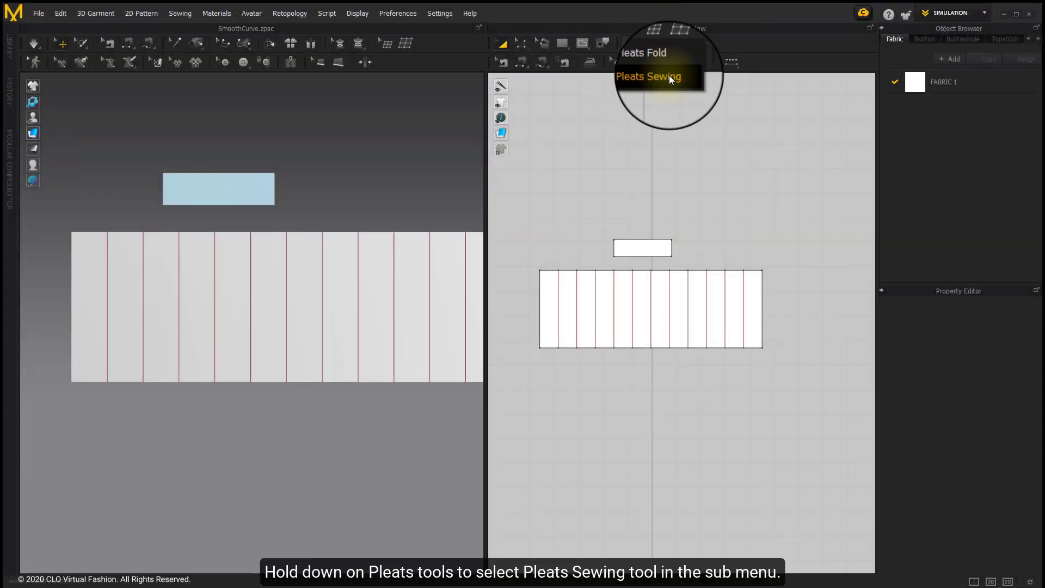
# - With Pleats Sewing, set the small band's bottom edge as the first sewing side
pyautogui.click(669, 75)
pyautogui.moveTo(683, 241); pyautogui.dragTo(691, 180, button='right')
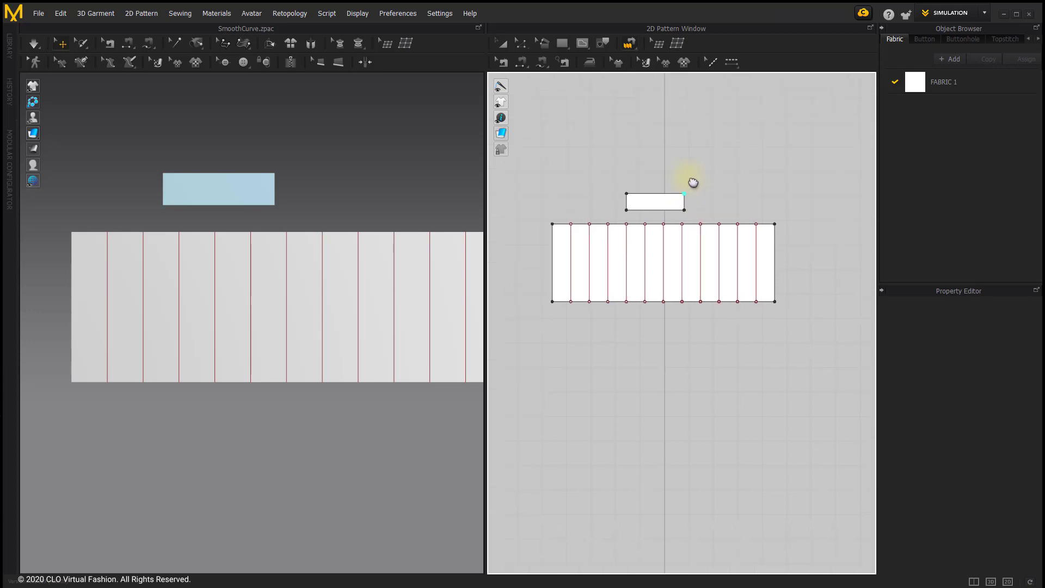
pyautogui.scroll(2, 672, 205)
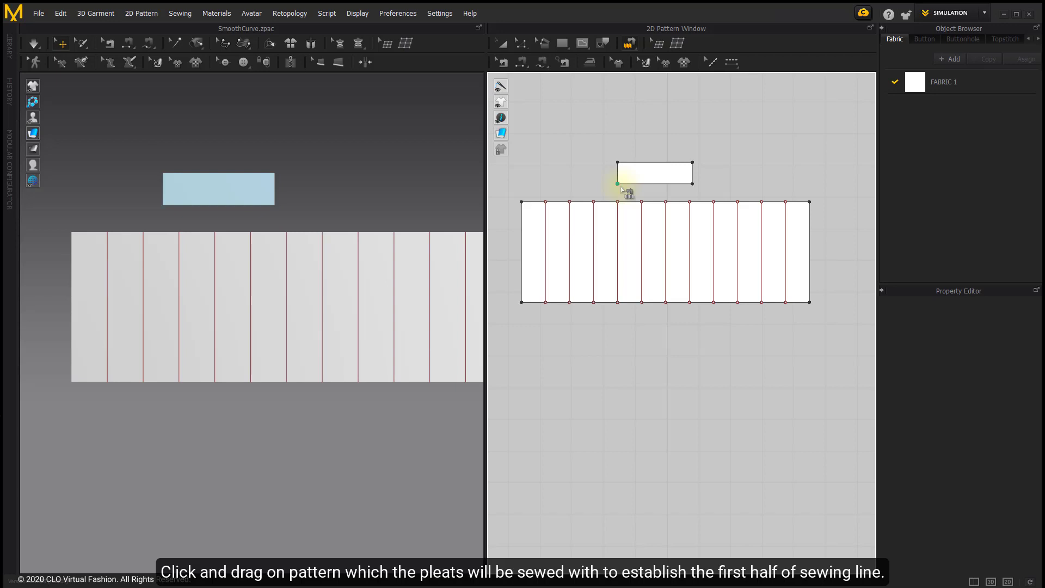
pyautogui.moveTo(622, 189); pyautogui.dragTo(692, 187)
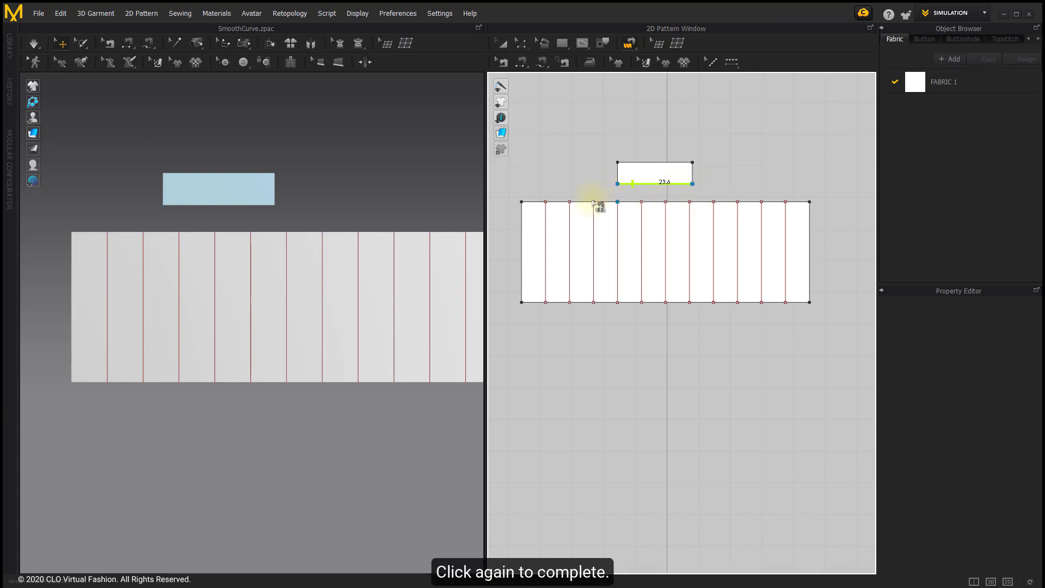
# - Sew to the wide pattern's top edge from its top-left to top-right corner, then return to Edit Pattern
pyautogui.click(523, 201)
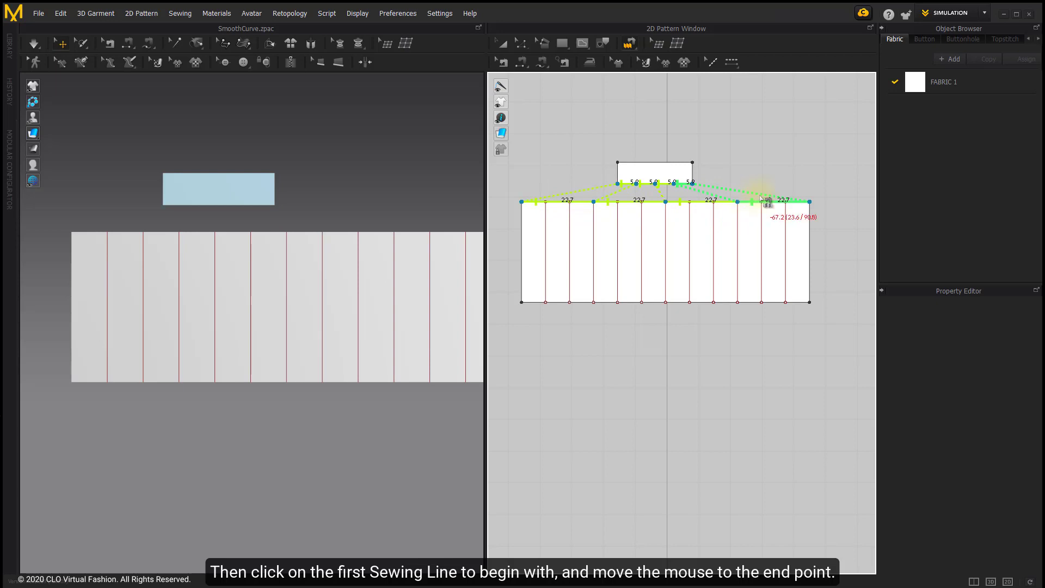
pyautogui.click(766, 201)
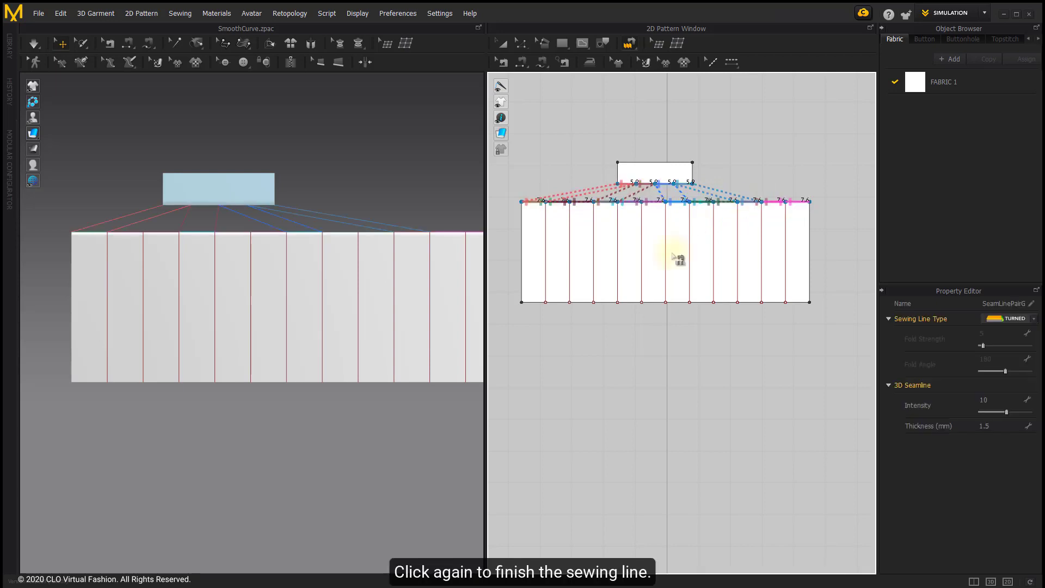
pyautogui.click(520, 46)
pyautogui.scroll(3, 532, 151)
pyautogui.click(563, 217)
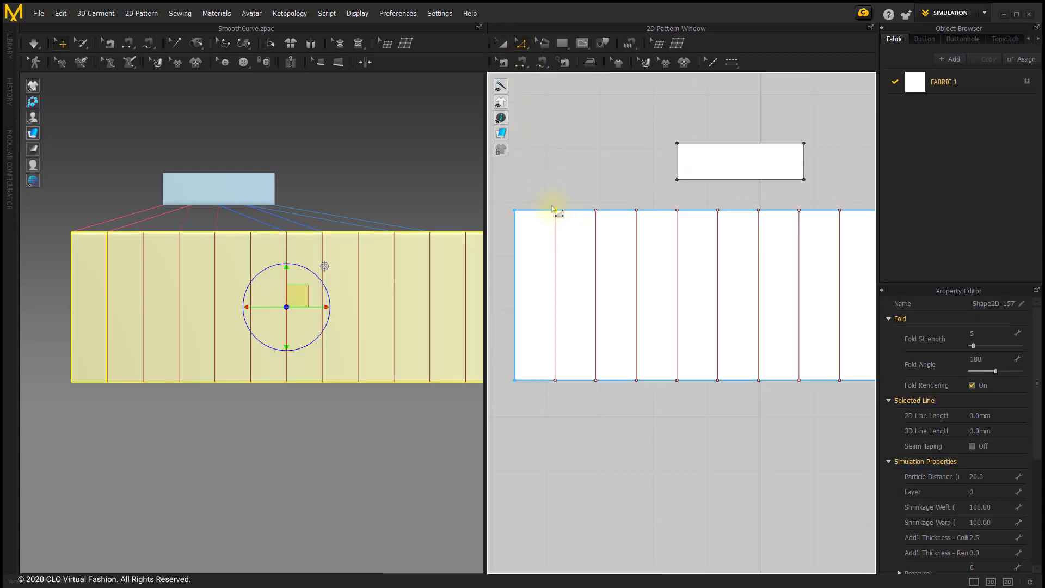
pyautogui.press('Escape')
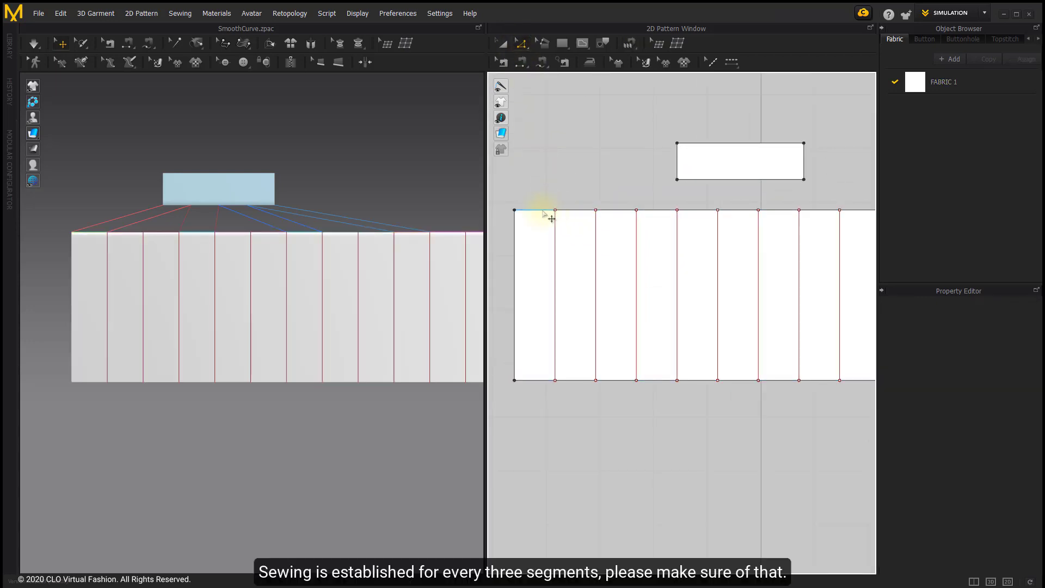
pyautogui.click(567, 211)
pyautogui.scroll(-1, 624, 218)
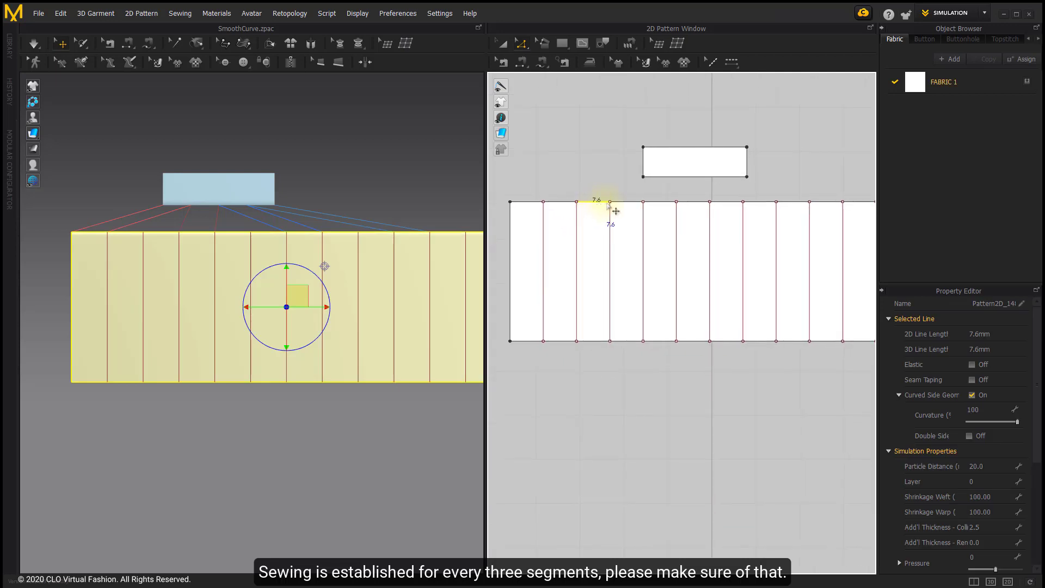
pyautogui.scroll(-2, 598, 221)
pyautogui.scroll(-1, 598, 219)
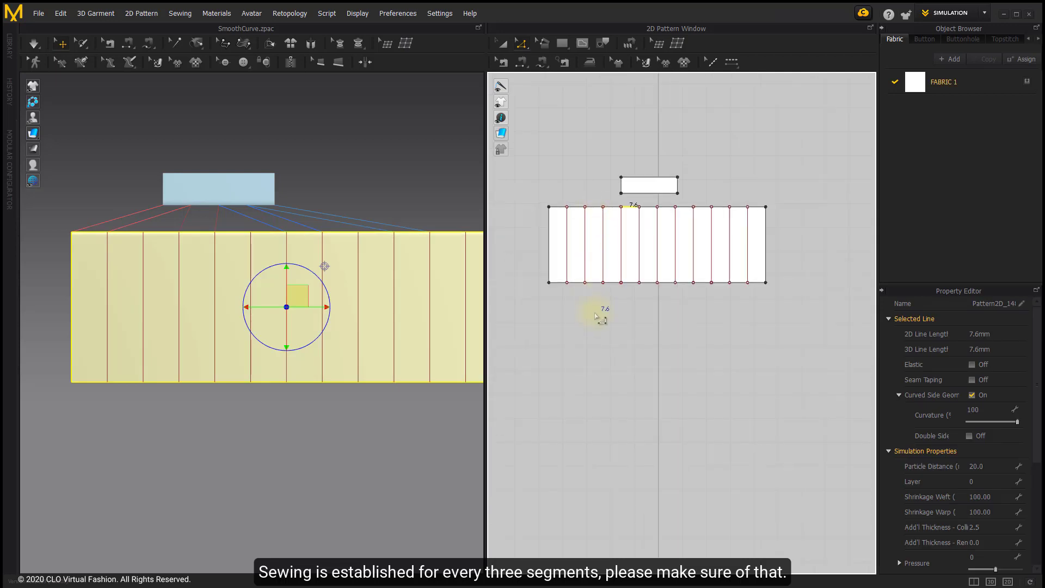
pyautogui.click(666, 289)
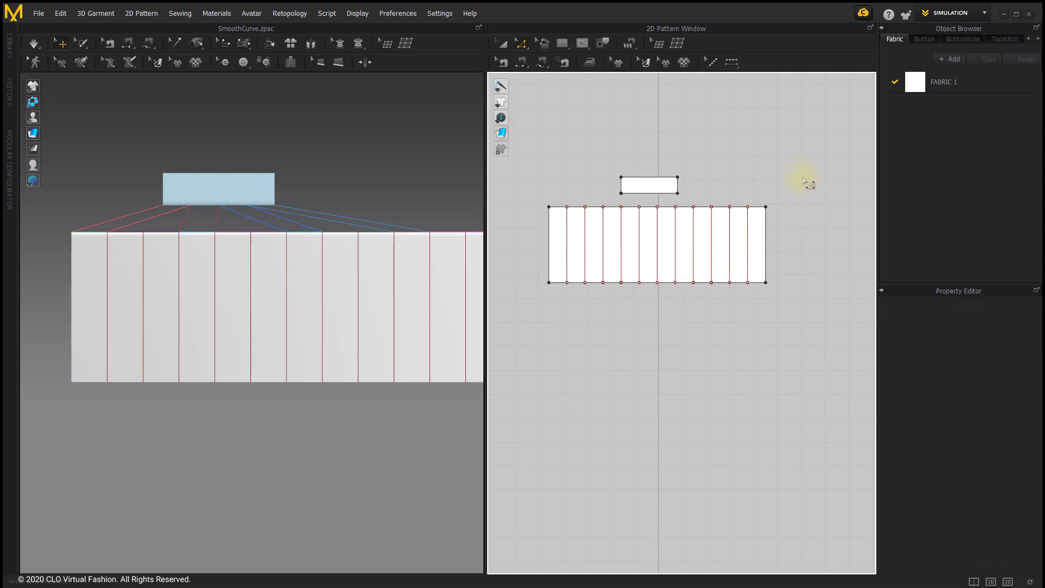